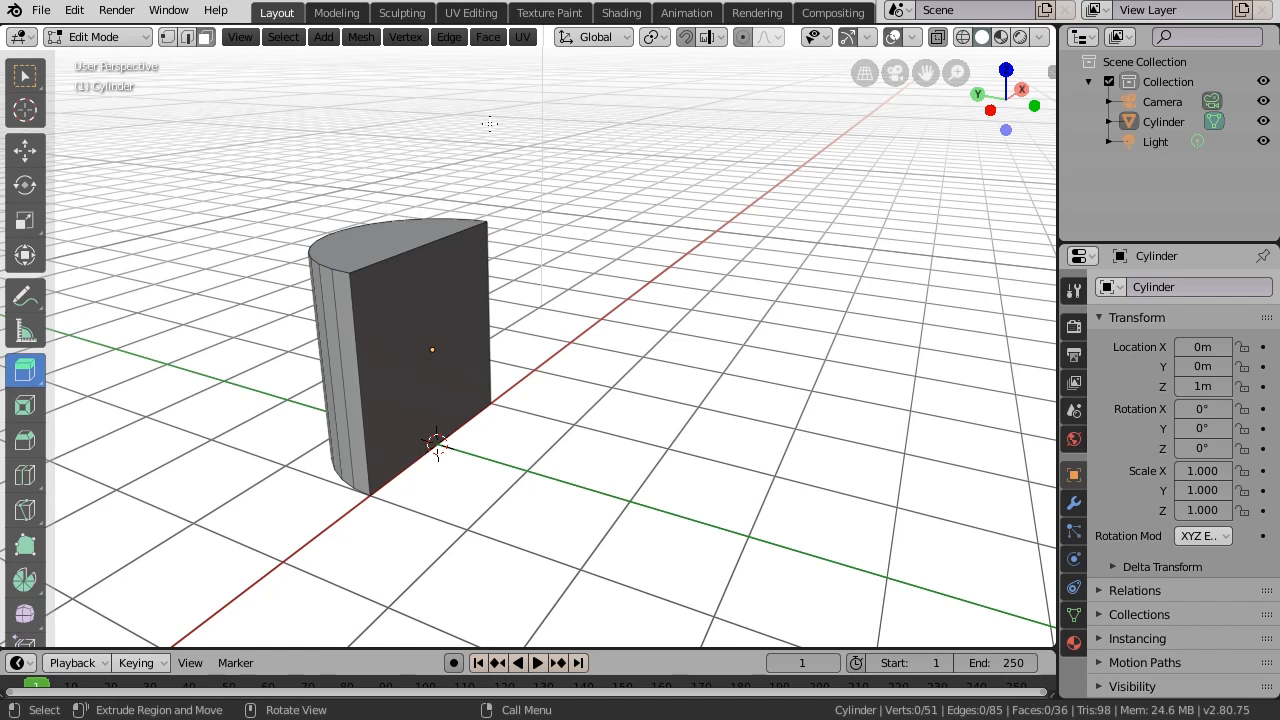
Select the half-cylinder's top face in Edit Mode and activate the Spin tool
click(96, 40)
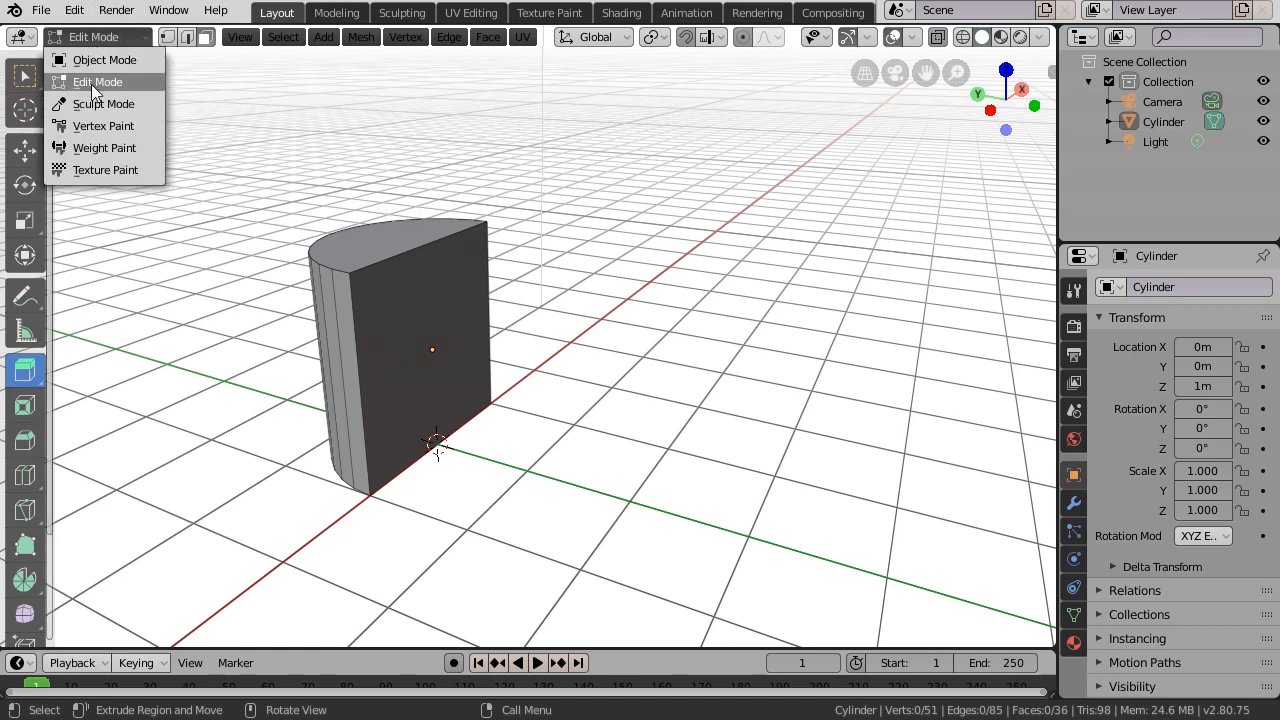
click(94, 81)
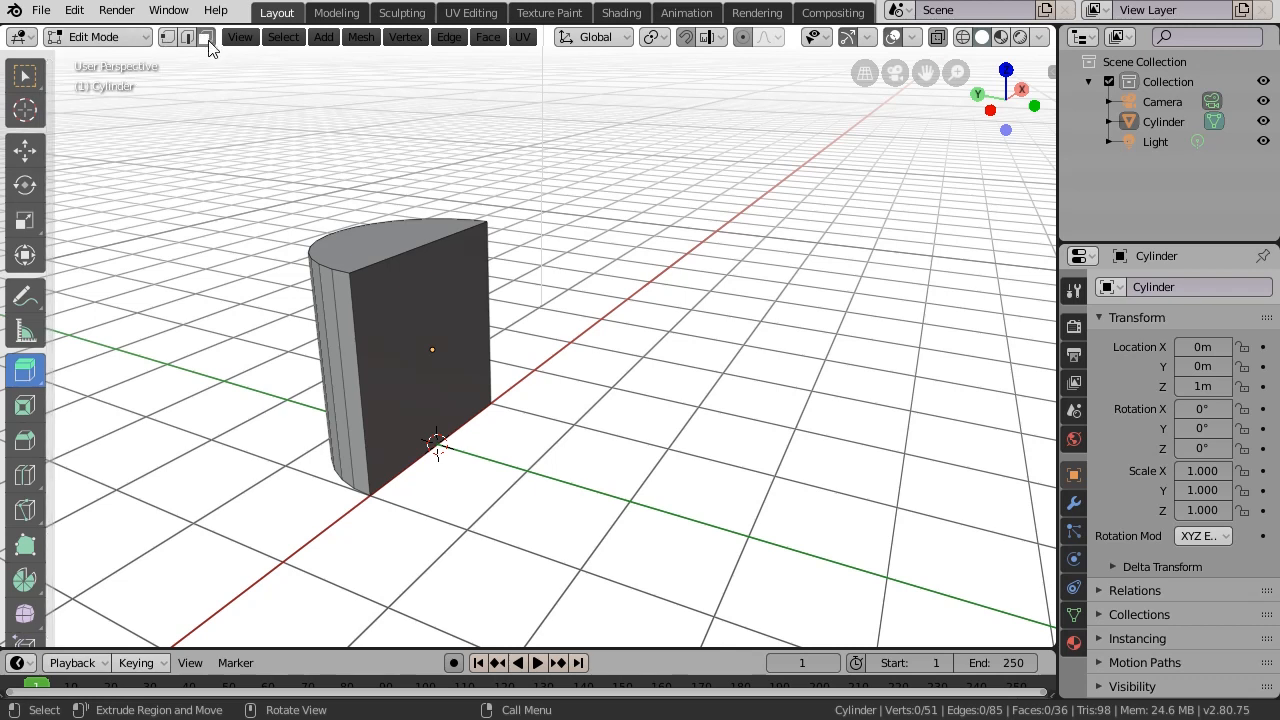
click(380, 234)
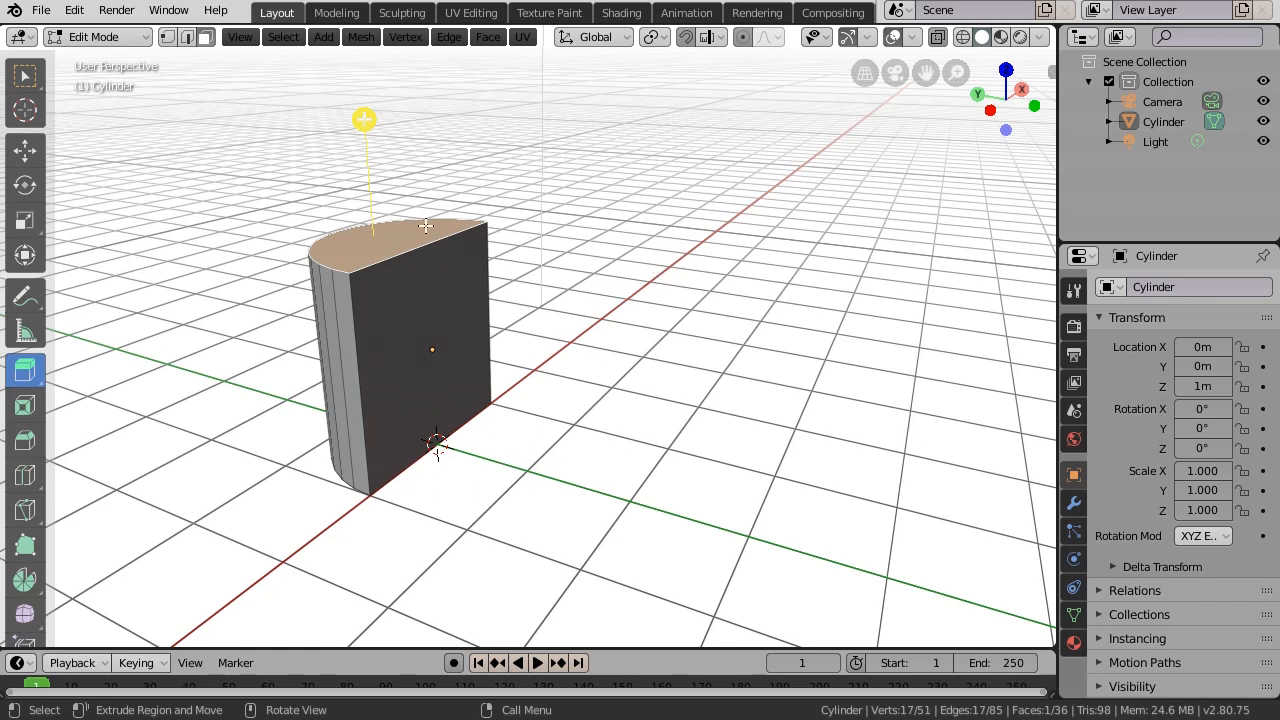
click(25, 581)
Try to spin the top face by about 47° around the global Z axis
drag(255, 470, 380, 500)
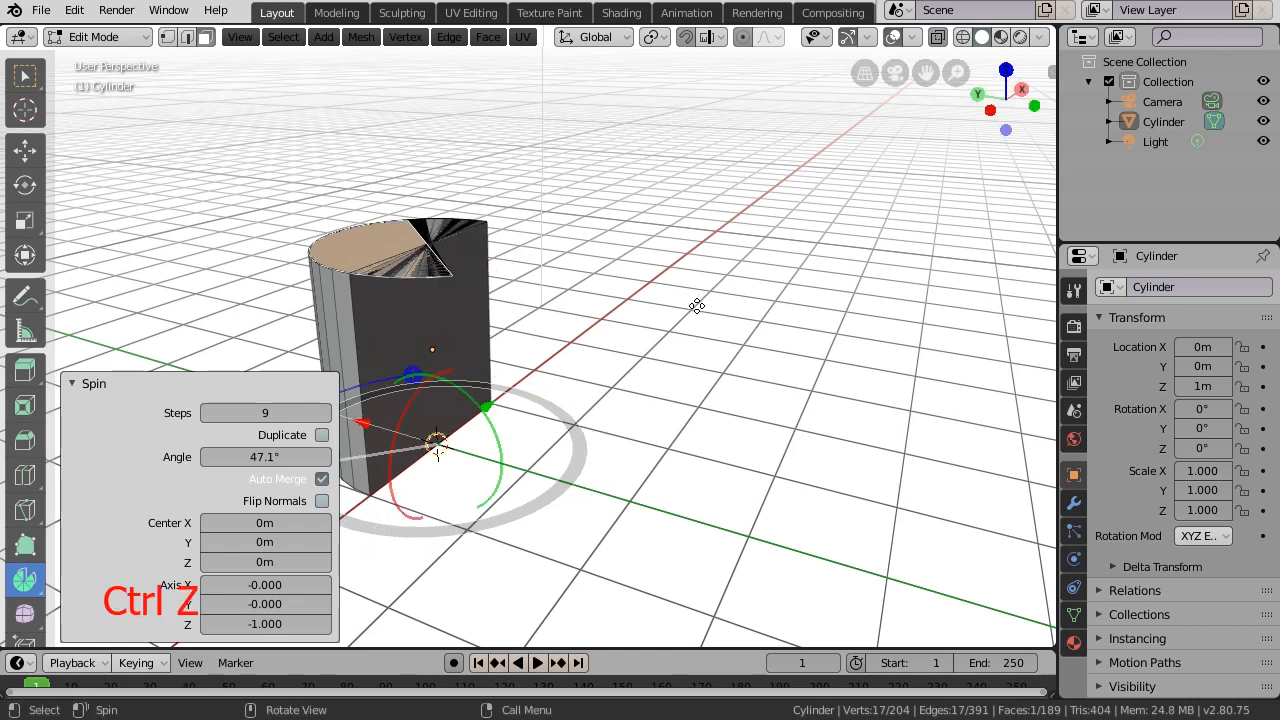
key(ctrl+z)
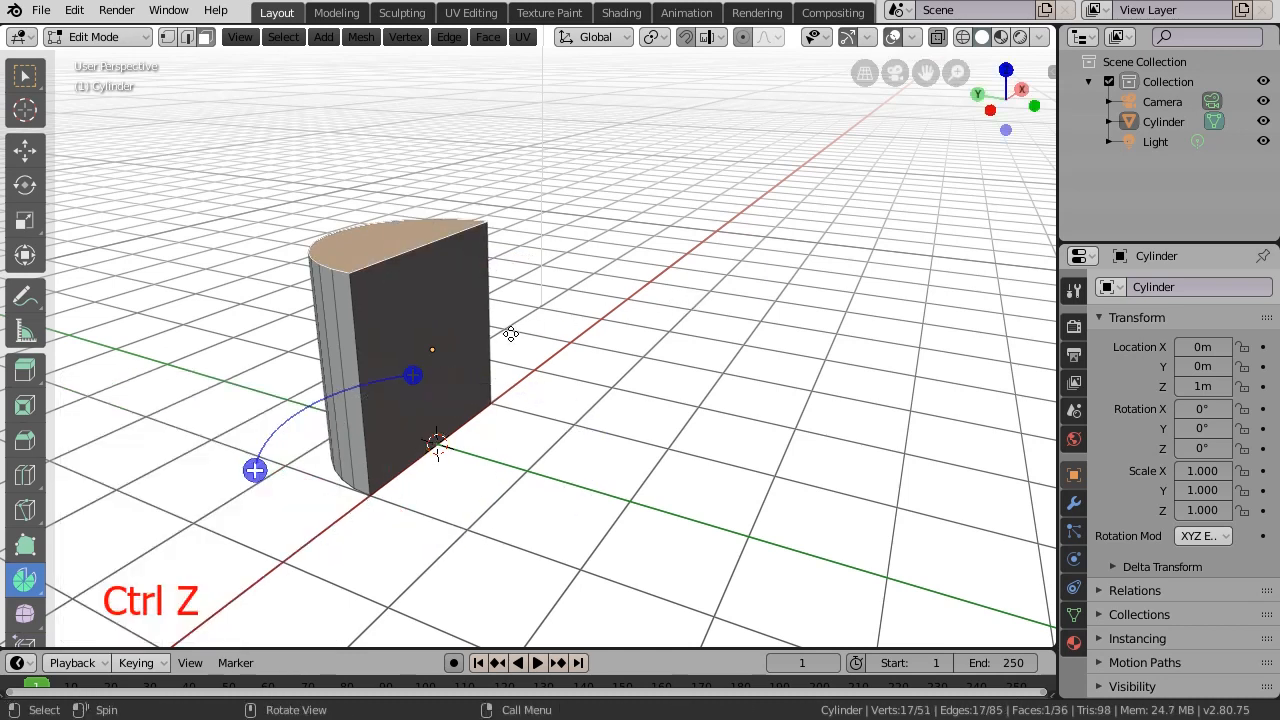
Look at the half-cylinder from the front and set the transform orientation to View
key(1)
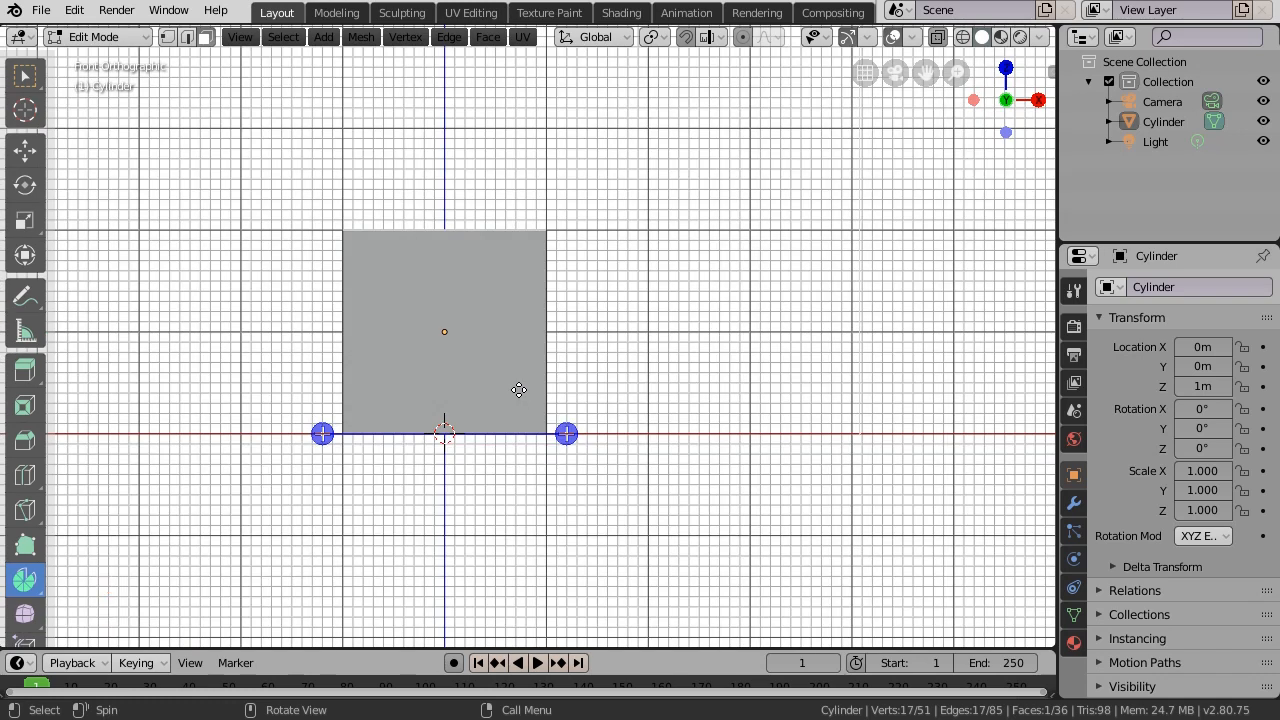
click(562, 38)
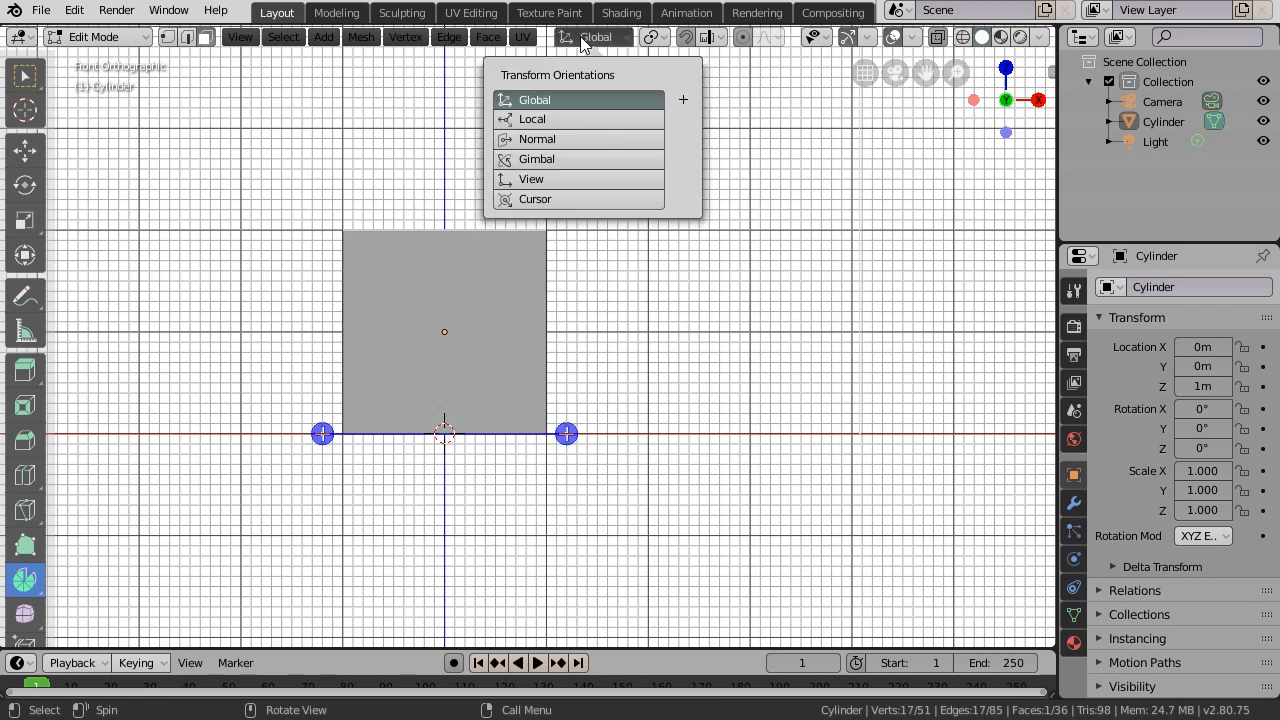
click(531, 178)
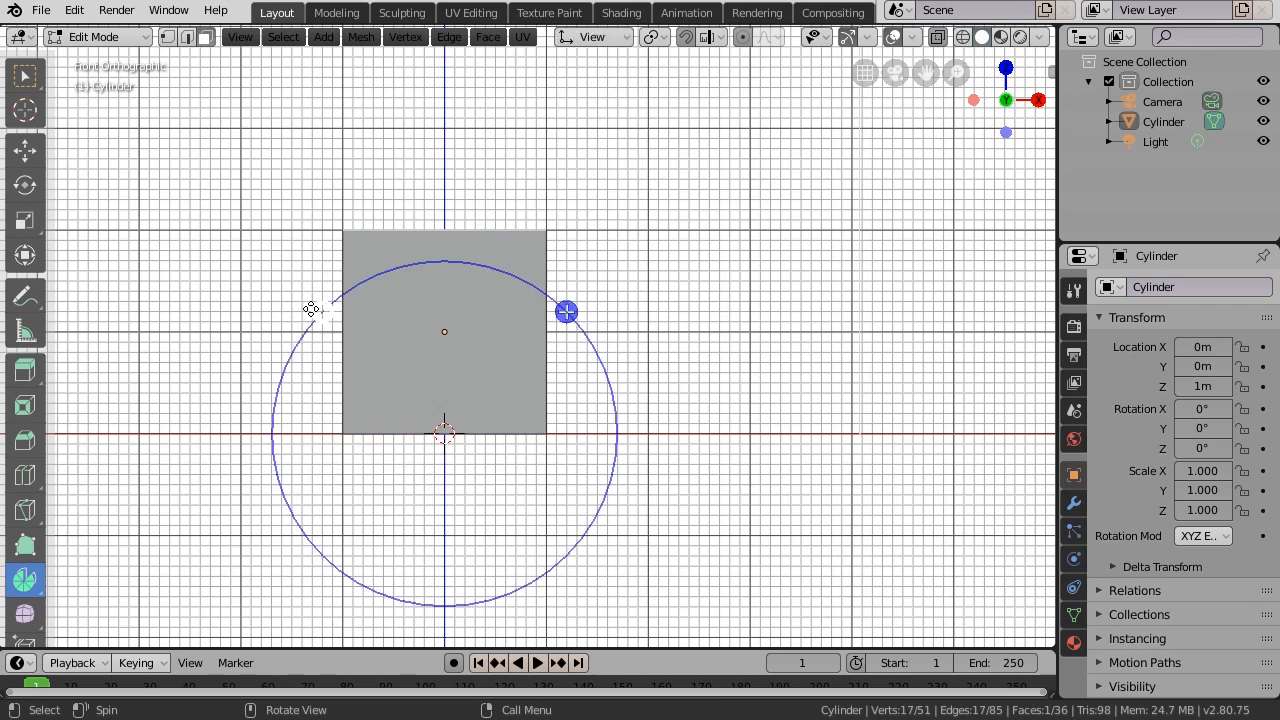
Try to spin the top face by about -62° around the 3D cursor at the world origin
drag(320, 298, 546, 375)
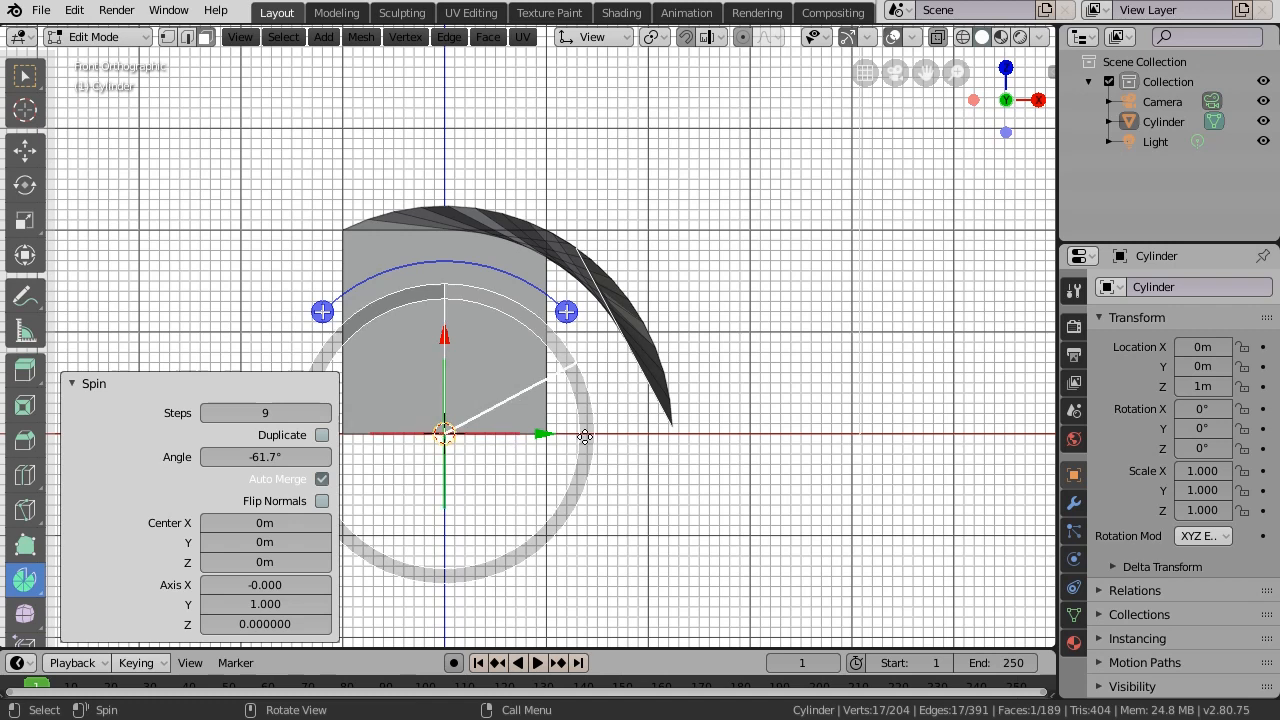
key(ctrl+z)
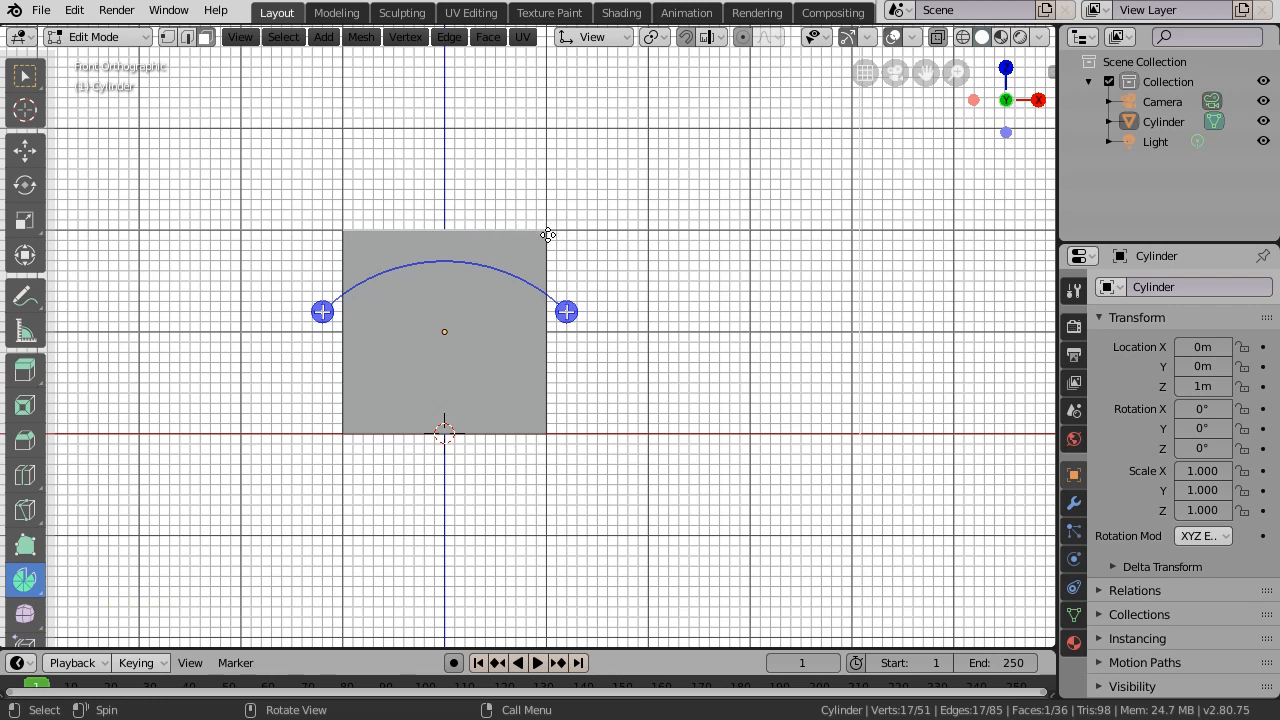
Place the 3D cursor at the half-cylinder's upper corner on the positive X side and snap it to the grid
key(shift)
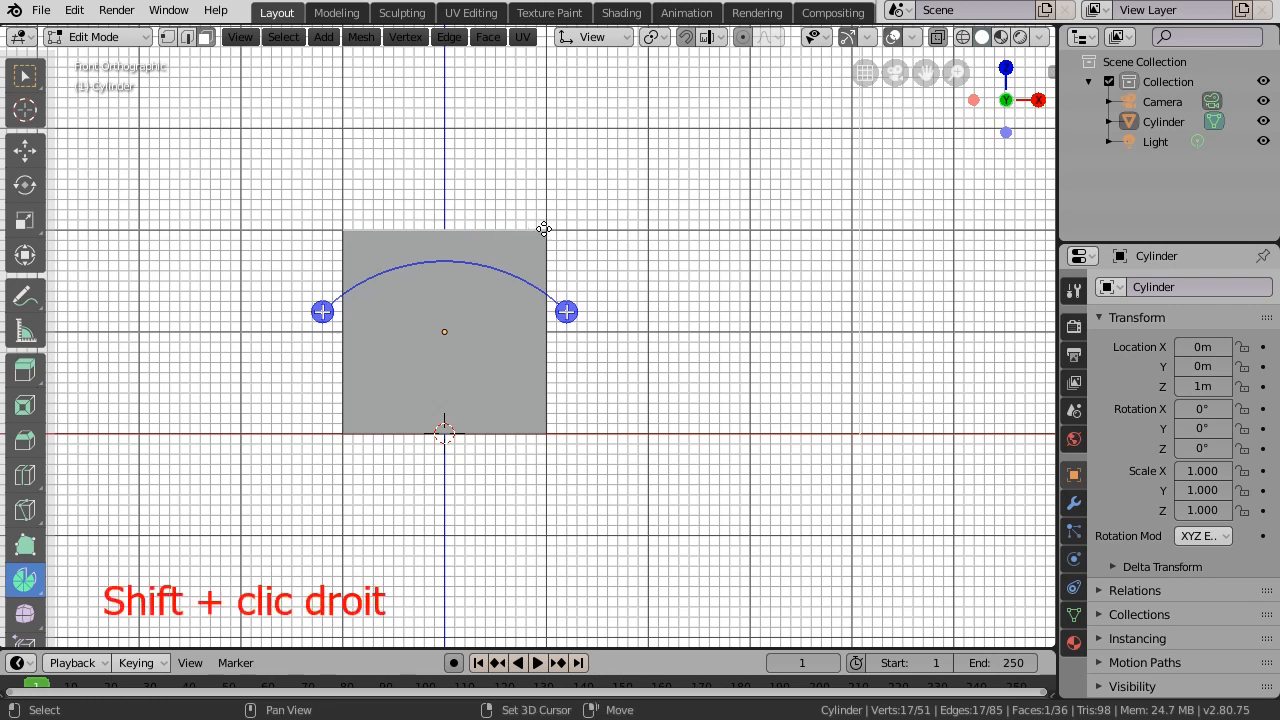
shift+right_click(545, 229)
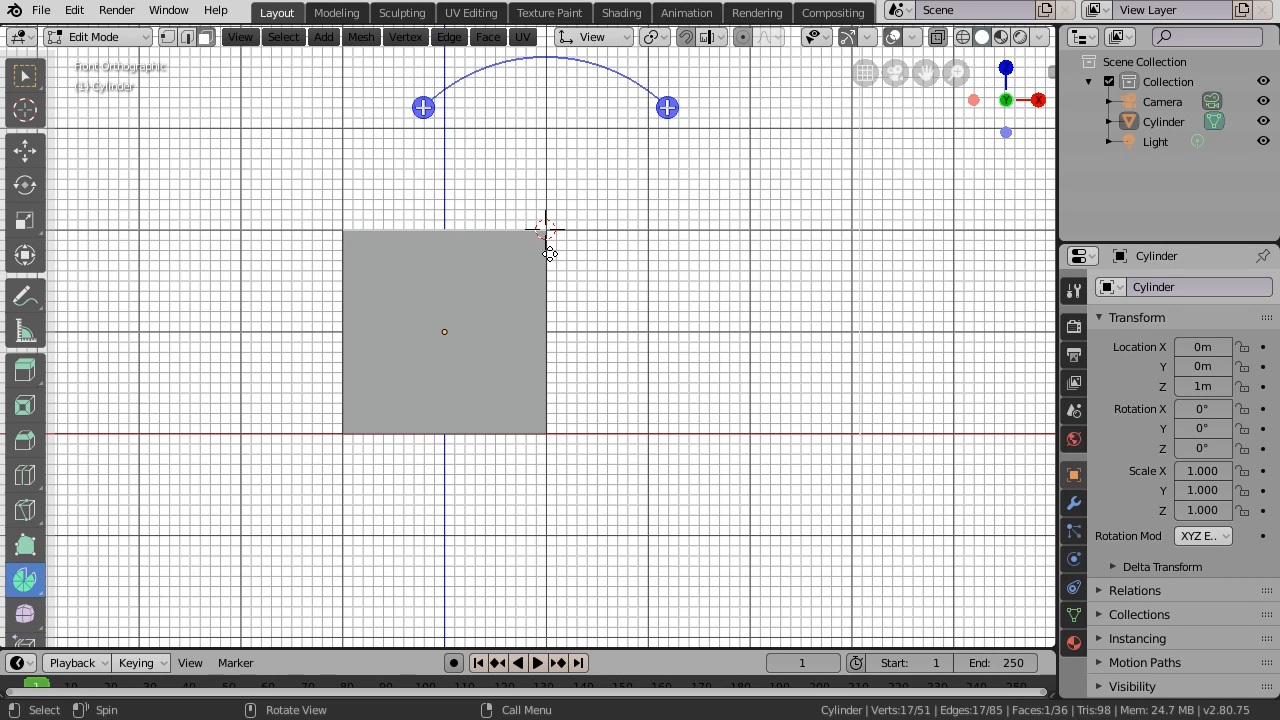
key(shift+s)
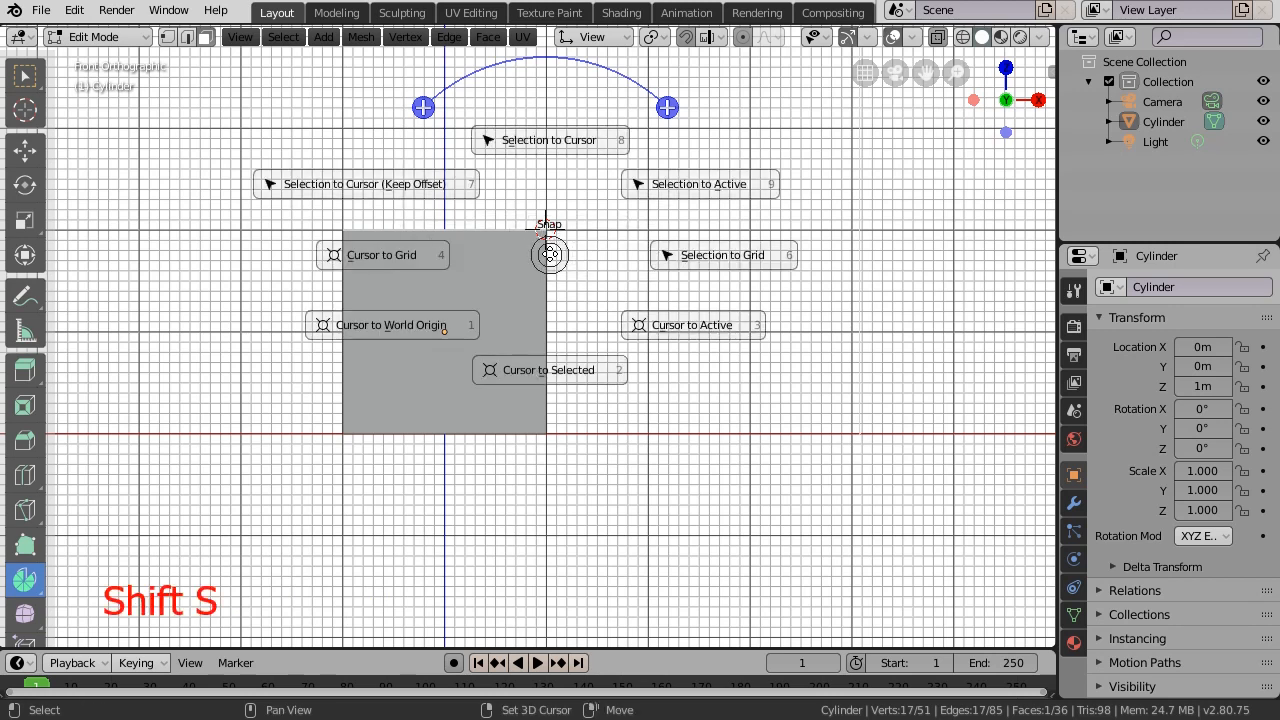
key(shift+s)
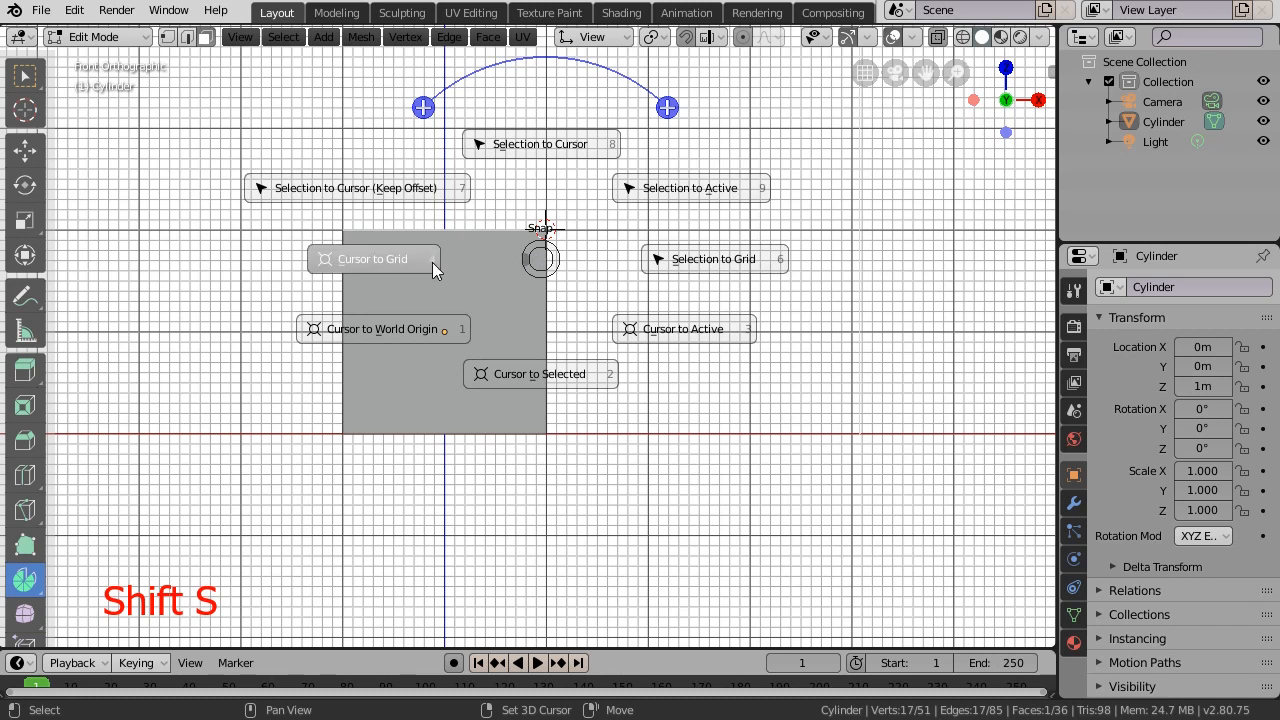
click(376, 260)
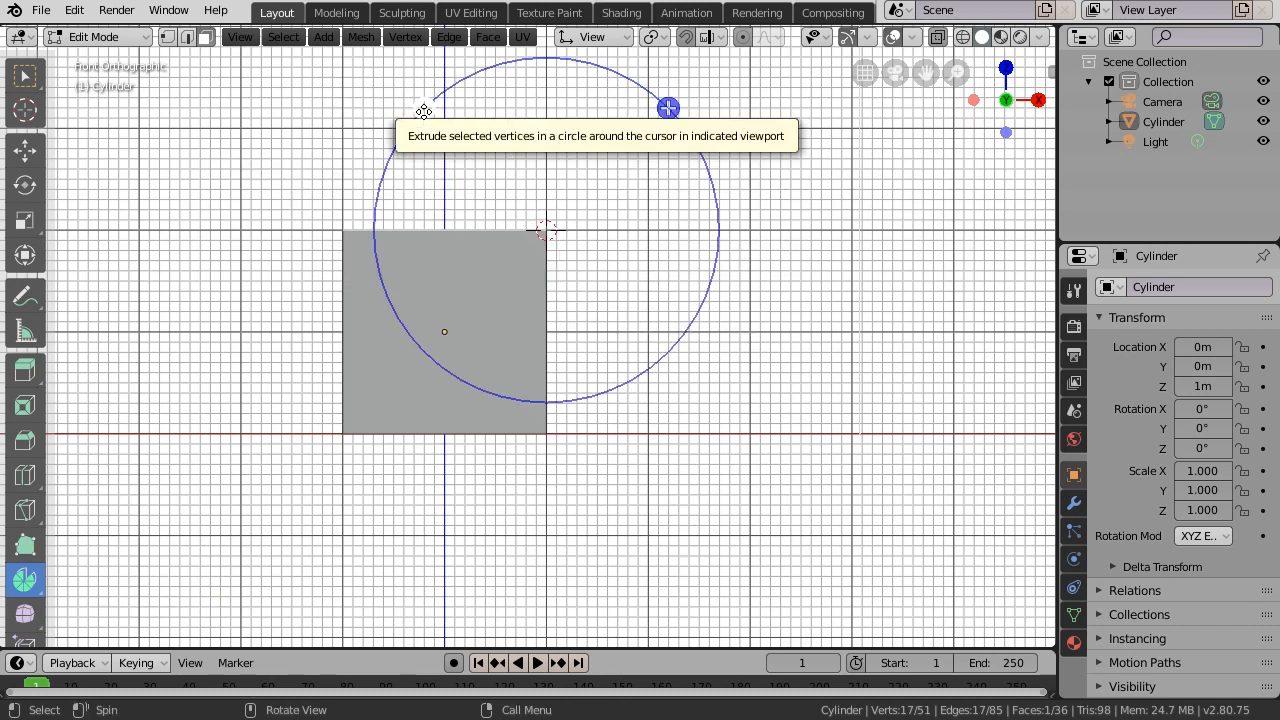
Spin the top face by about -146° around the 3D cursor in 9 steps
drag(424, 110, 749, 265)
middle_drag(749, 265, 752, 503)
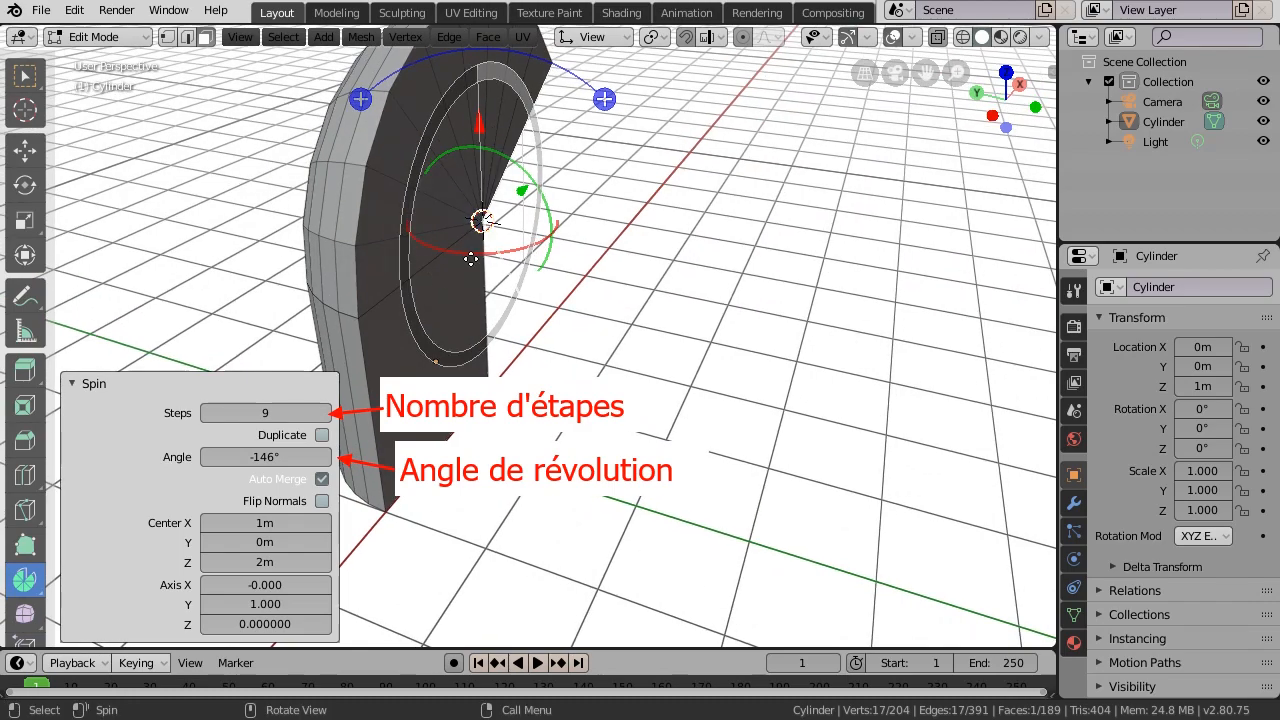
middle_drag(515, 376, 449, 371)
shift+middle_drag(576, 342, 590, 442)
middle_drag(582, 384, 643, 382)
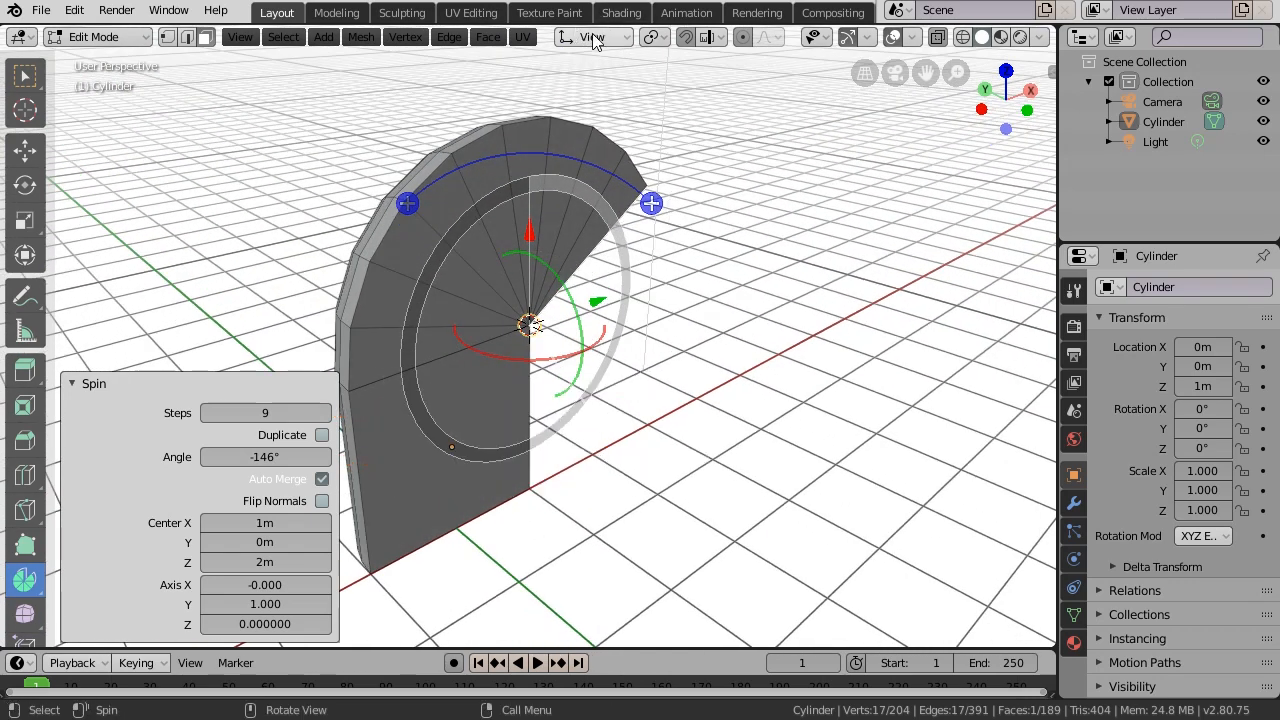
middle_drag(646, 400, 580, 398)
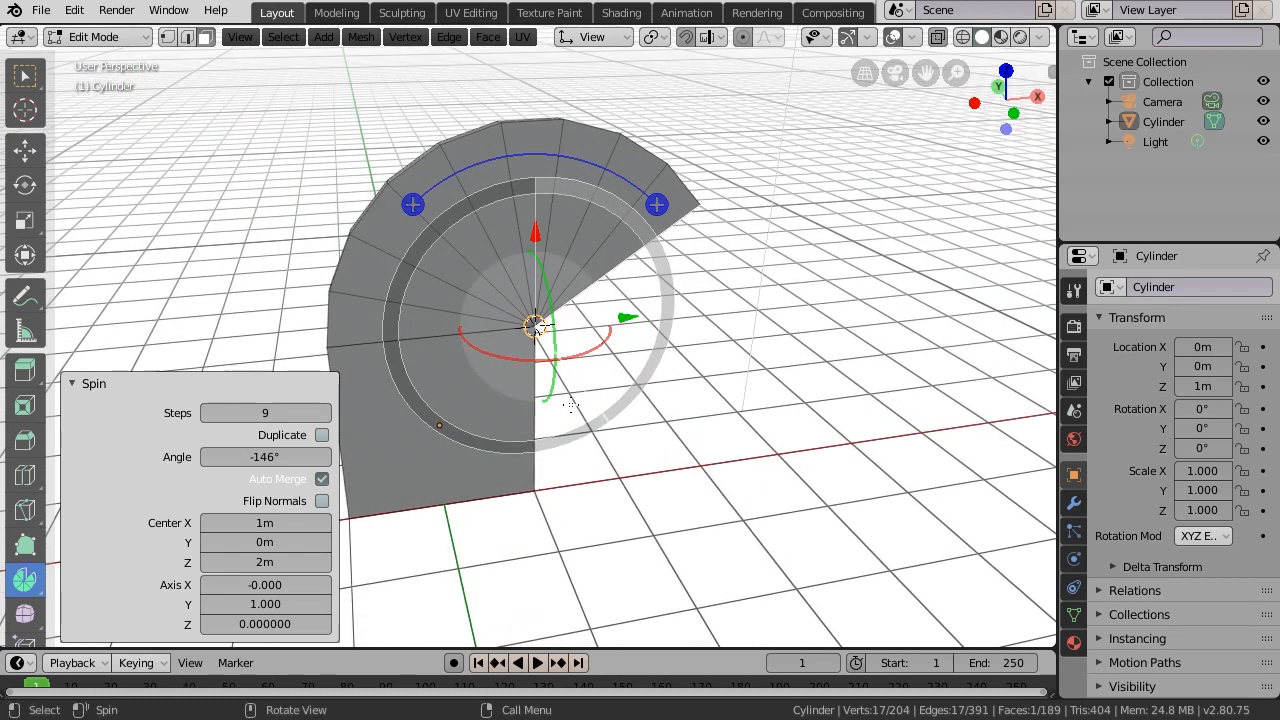
Set the spin angle to -180° so the top face forms a half-turn arch
click(245, 455)
text(180)
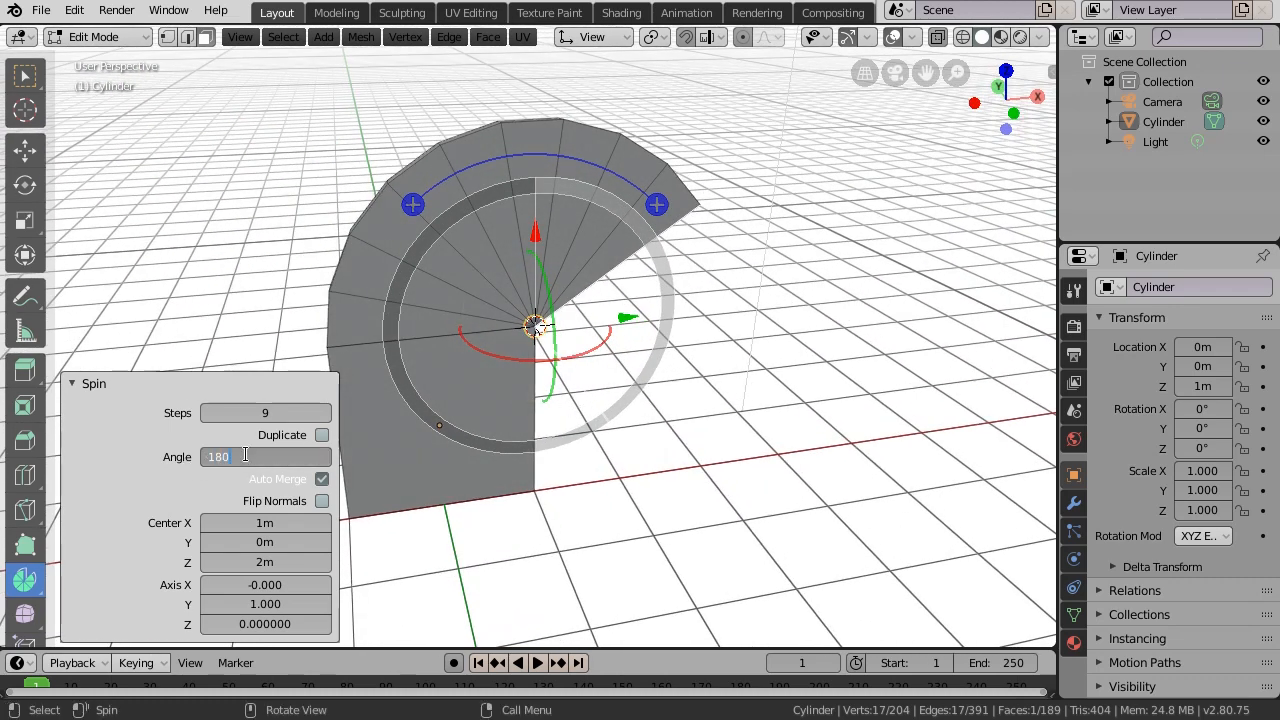
key(Return)
click(256, 457)
key(BackSpace)
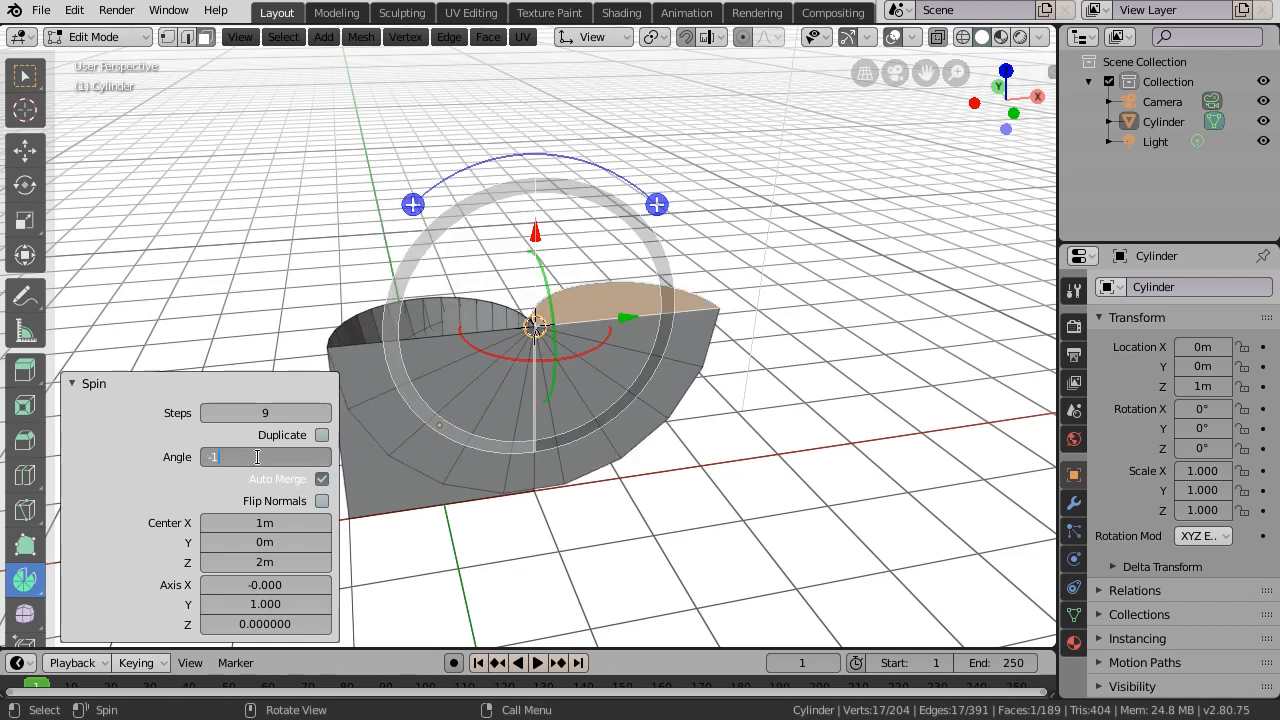
text(-180)
key(Return)
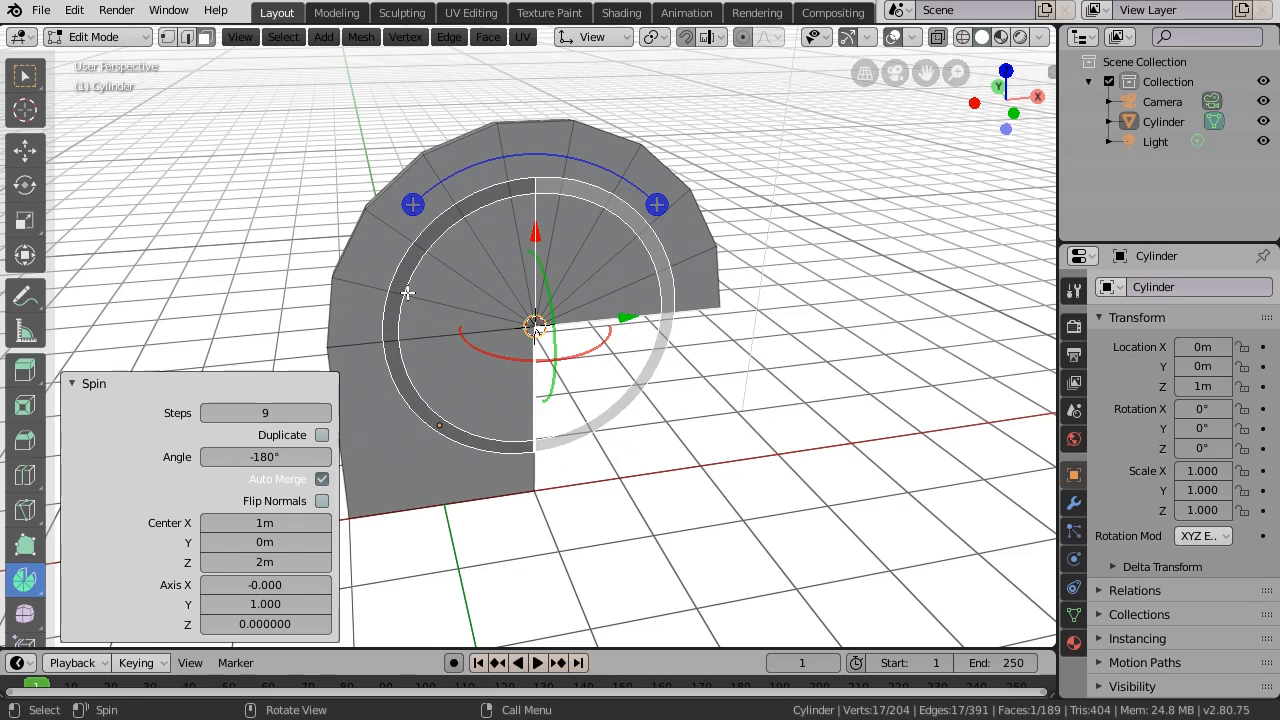
From the right side view, place the 3D cursor on the straight edge of the arch's end face and snap it to the grid
middle_drag(686, 434, 429, 371)
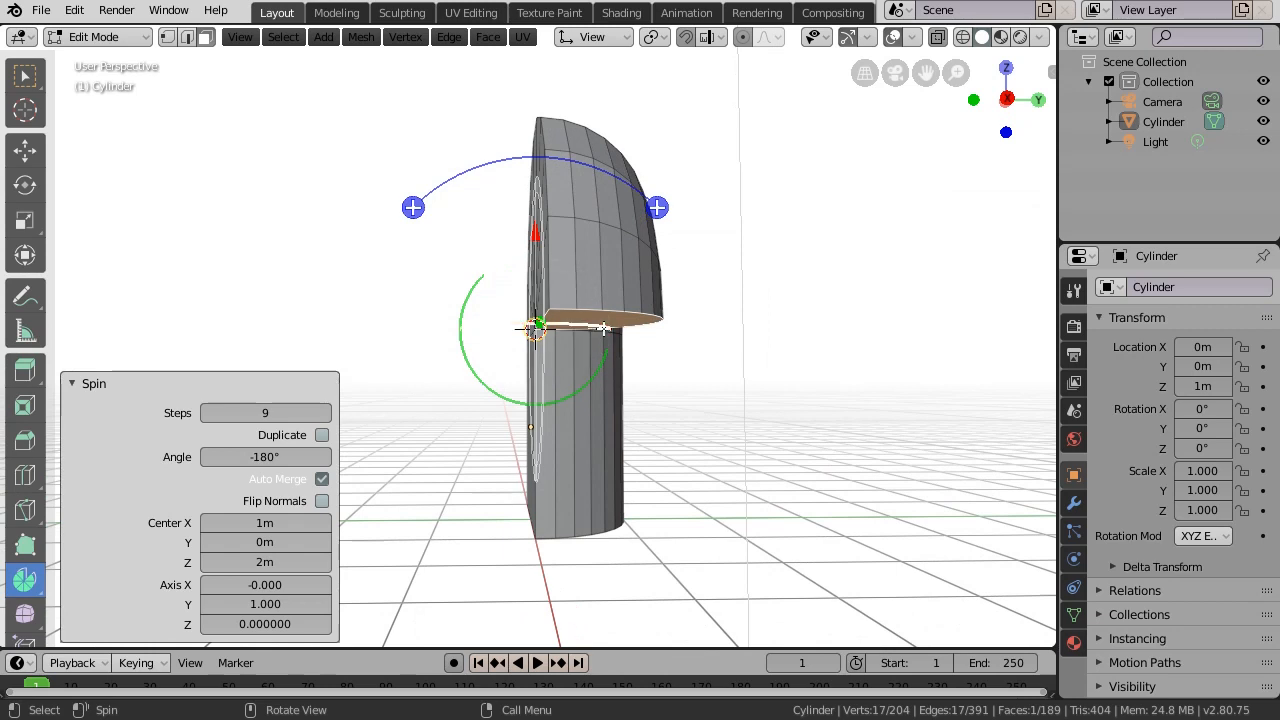
middle_drag(606, 357, 585, 388)
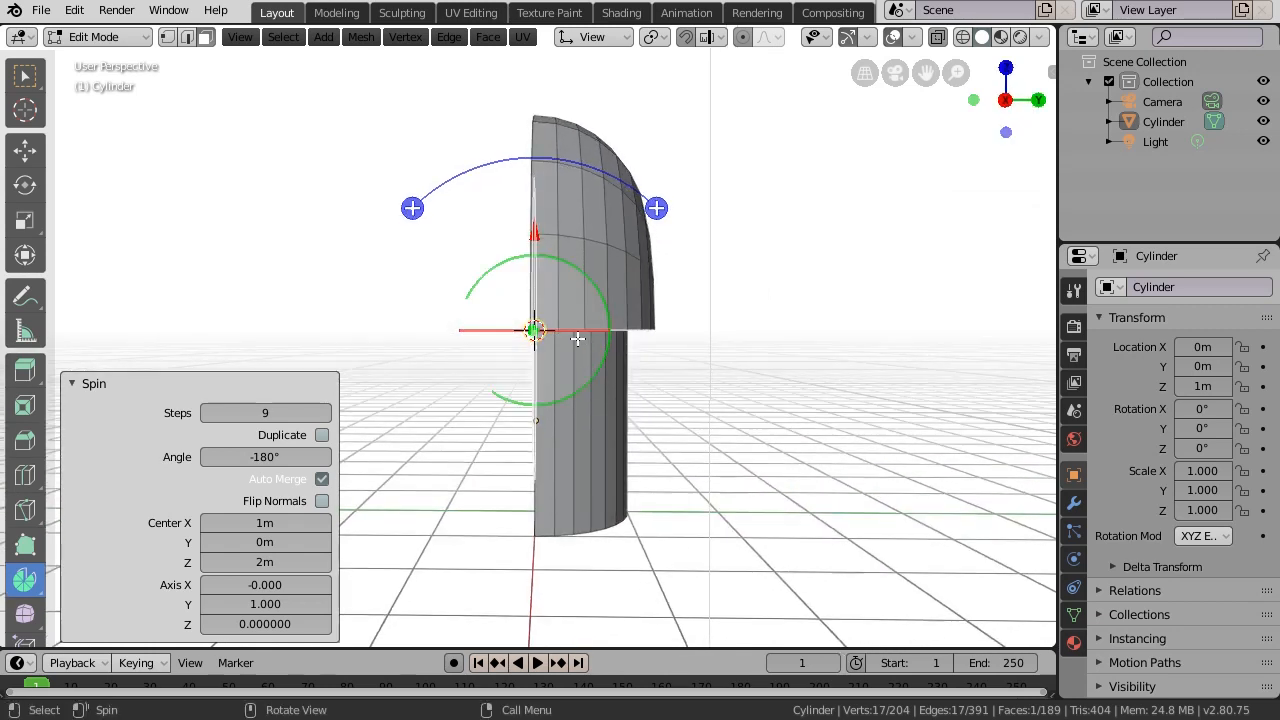
key(KP_1)
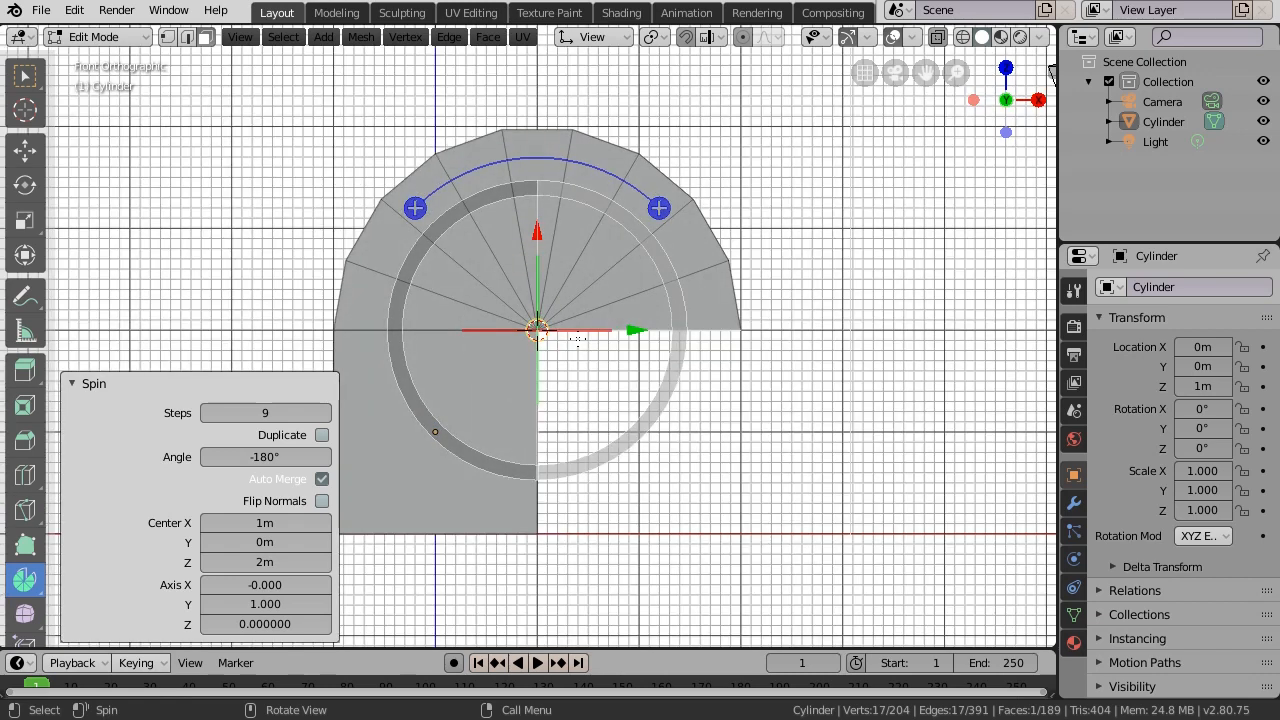
key(KP_3)
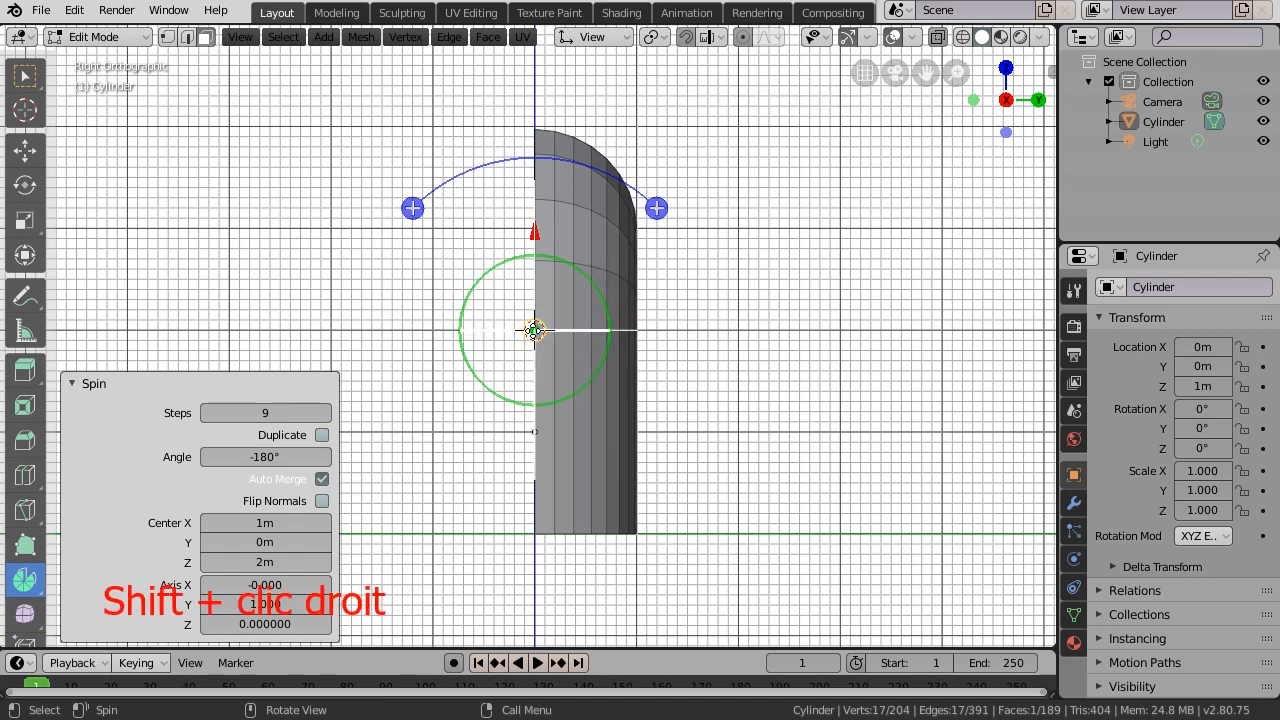
key(shift)
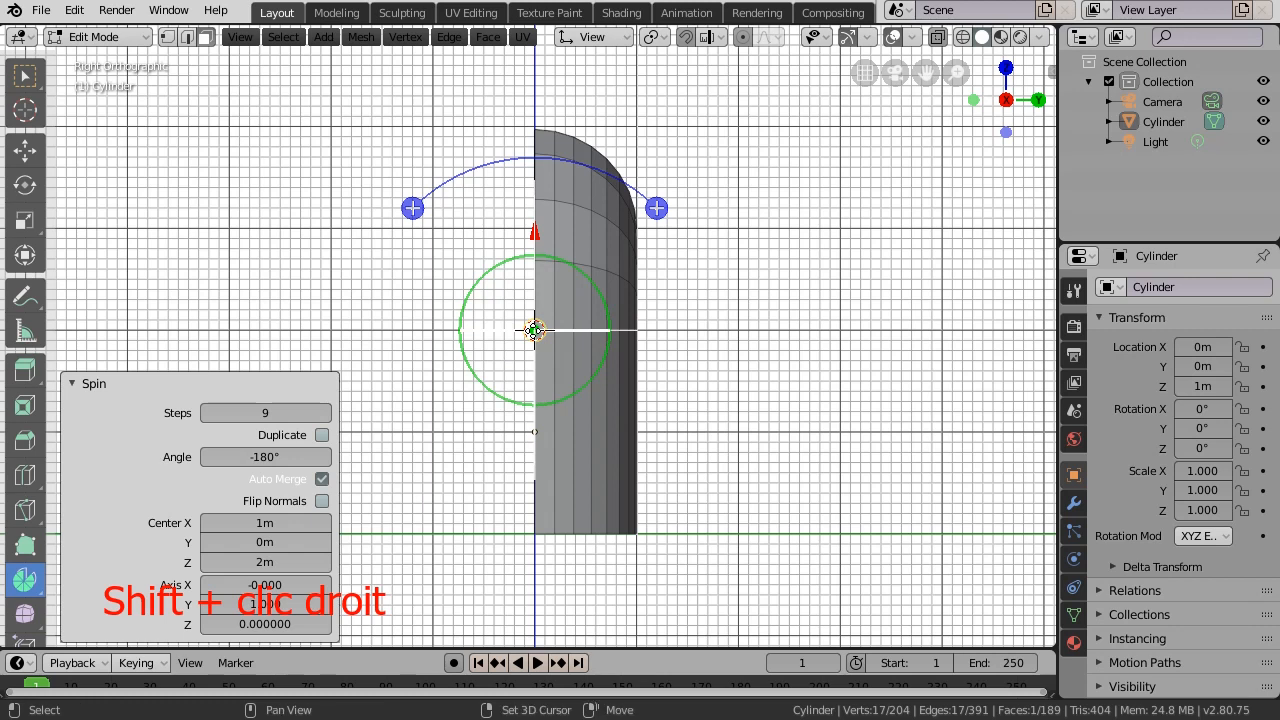
shift+right_click(534, 330)
key(shift+s)
click(404, 337)
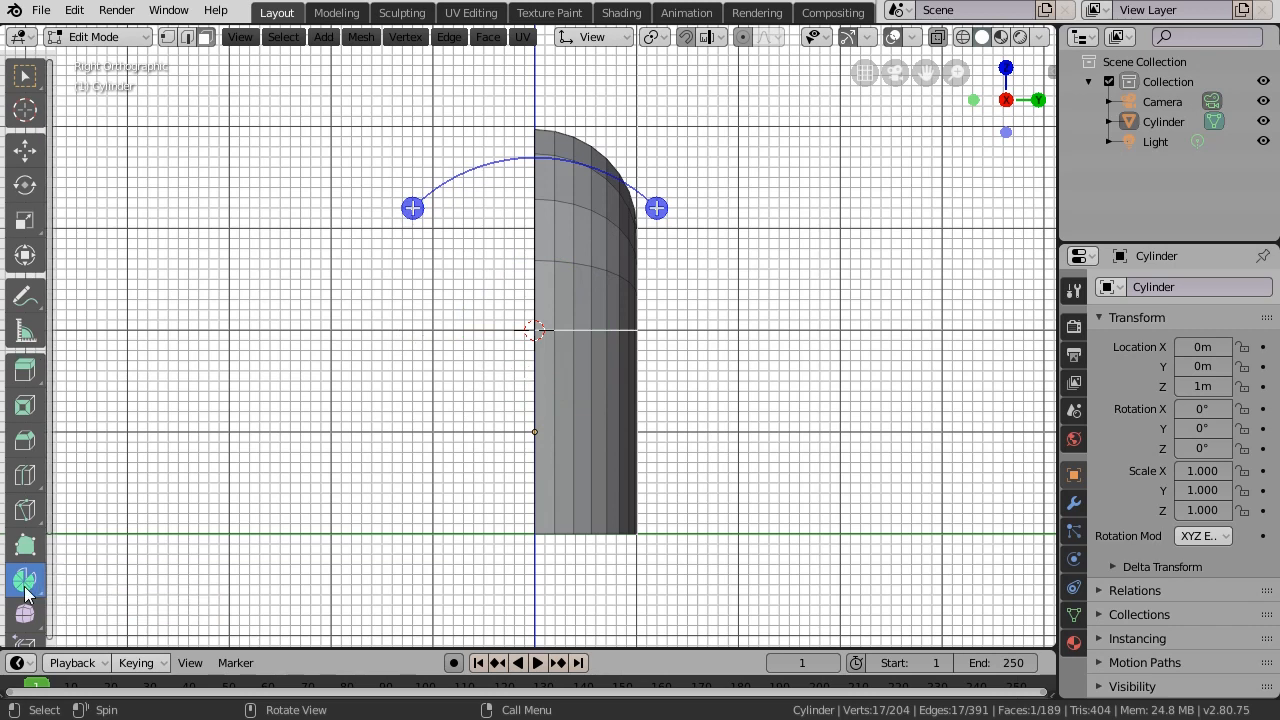
Spin the arch's end face by 180° around the 3D cursor to form a rounded cap beneath it
mouse_move(664, 208)
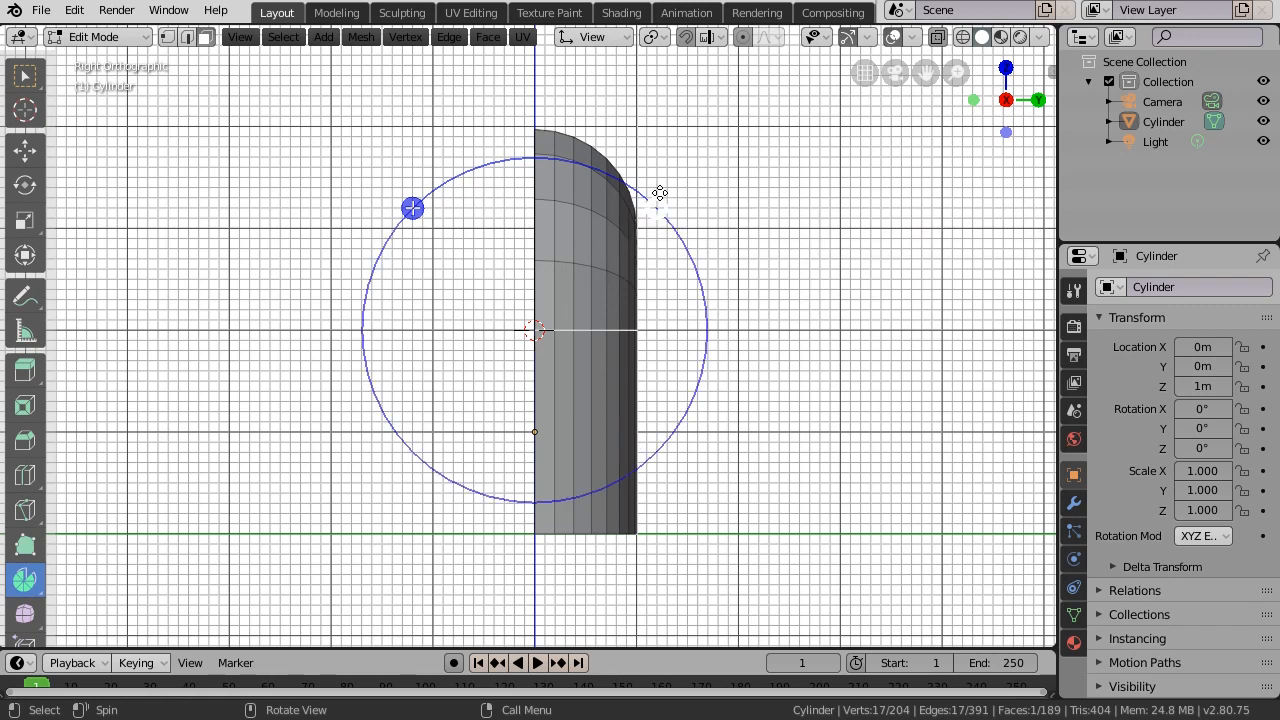
drag(659, 208, 447, 402)
middle_drag(447, 402, 797, 475)
click(272, 456)
text(180)
key(Return)
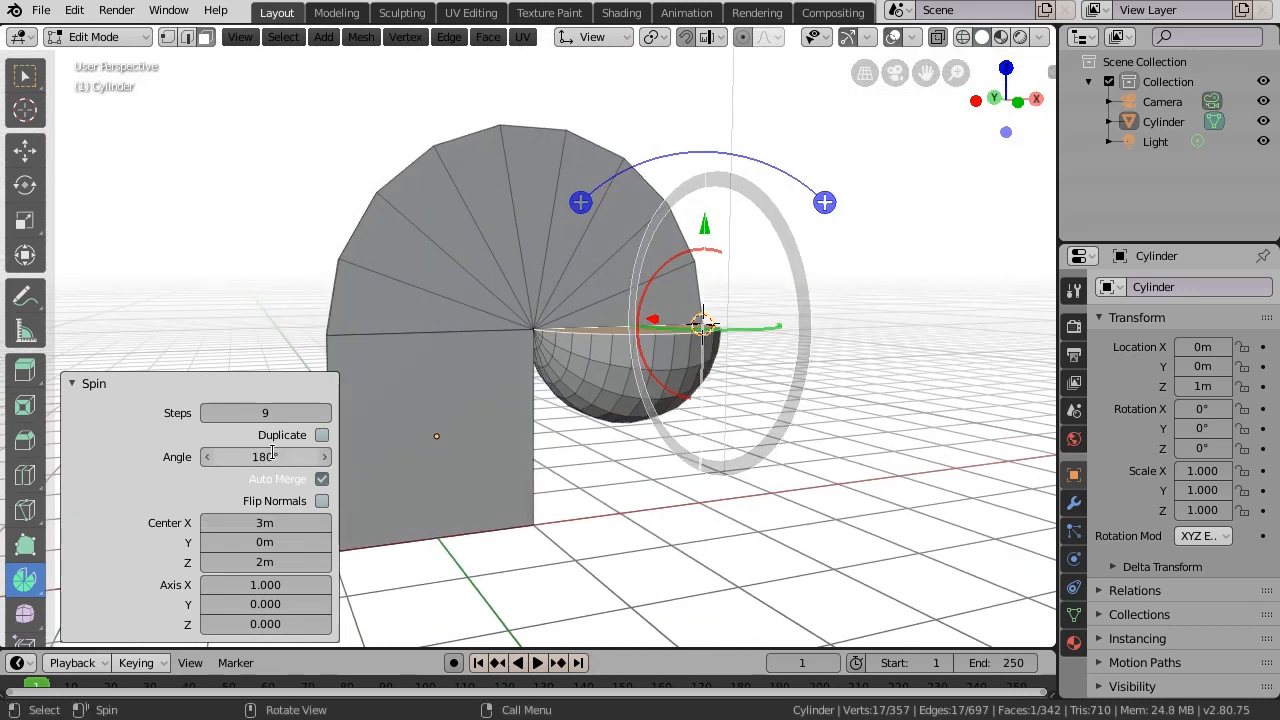
Set the transform orientation back to Global
middle_drag(567, 544, 600, 558)
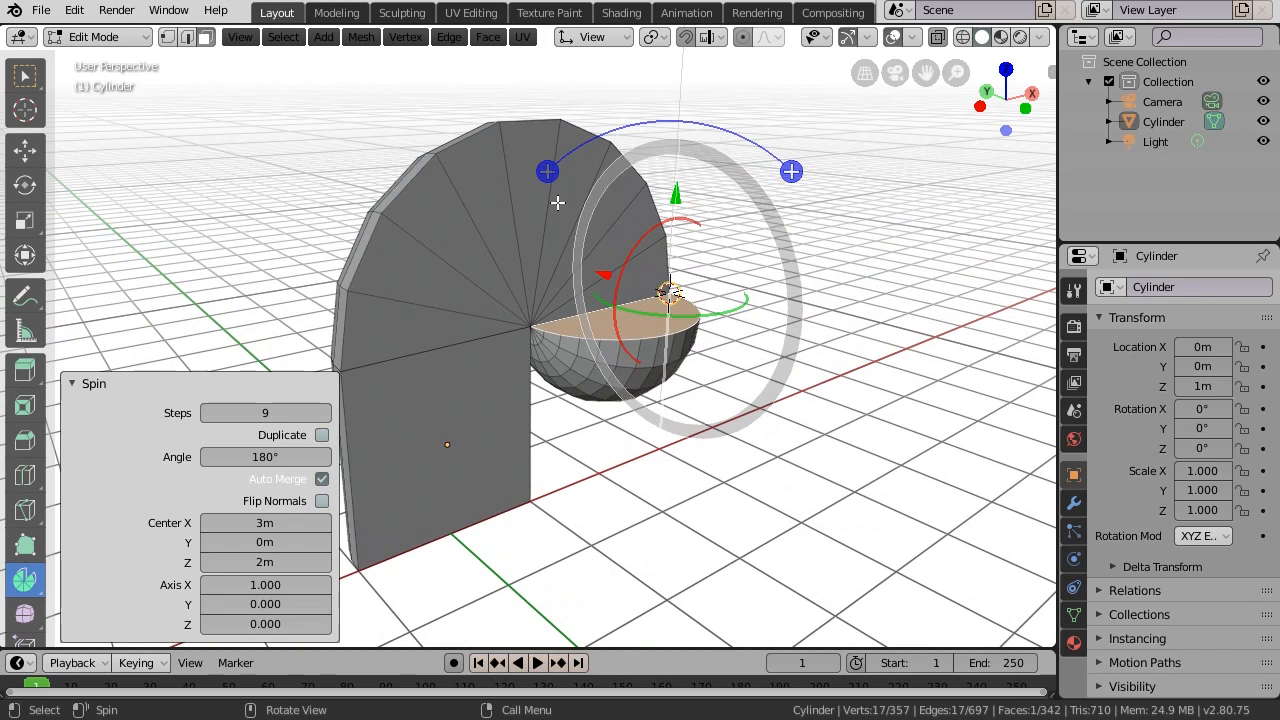
click(594, 37)
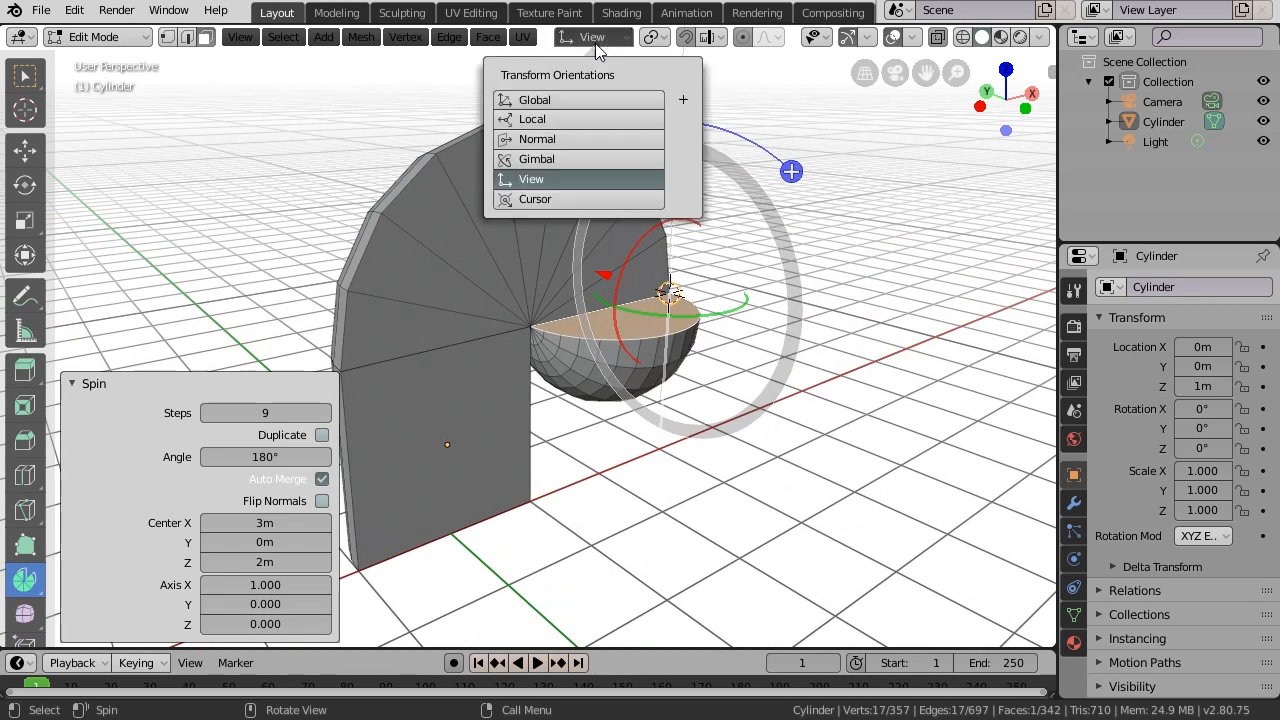
click(536, 101)
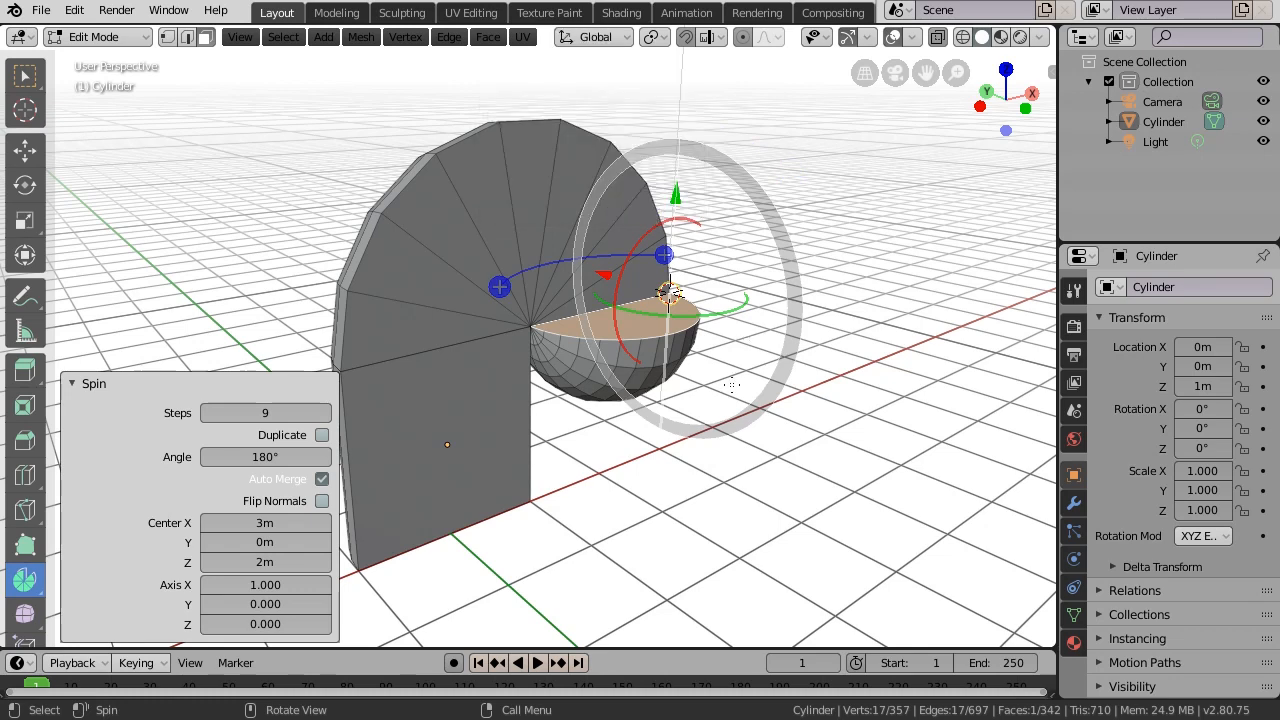
Select the original half-cylinder's flat rectangular face and place the 3D cursor at its lower outer corner
middle_drag(652, 462, 479, 487)
click(487, 444)
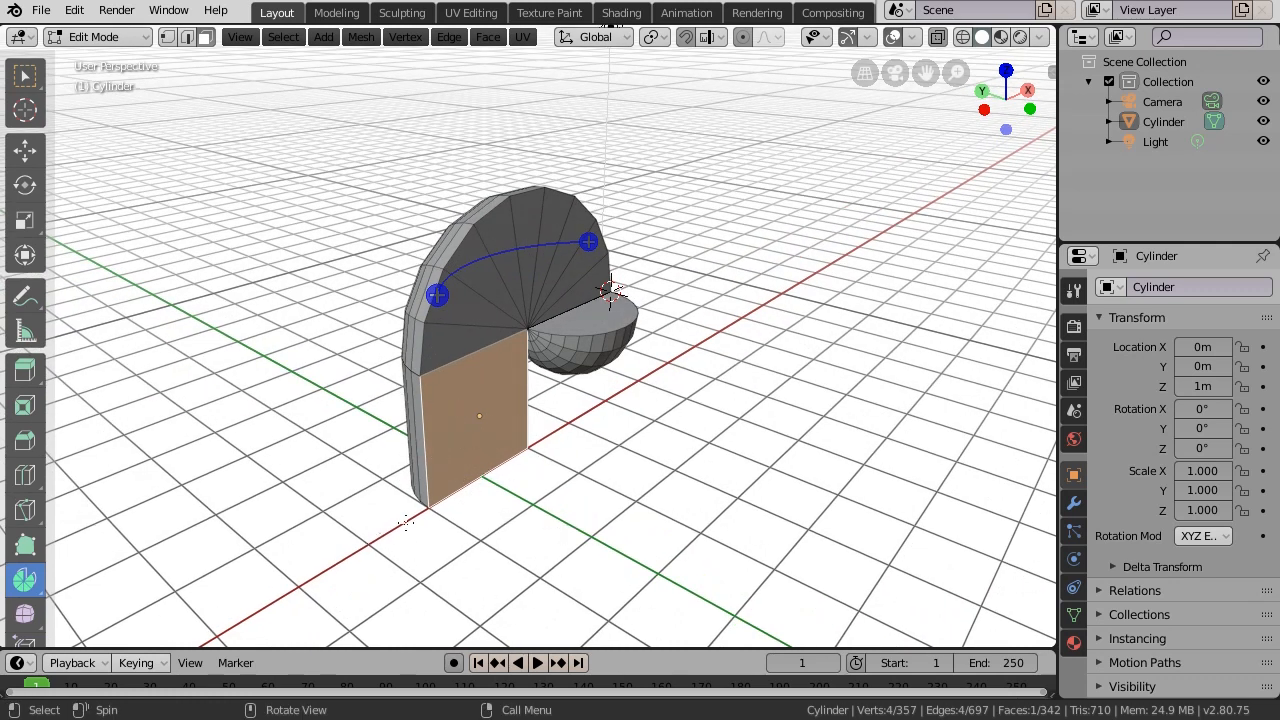
scroll(422, 522, up, 1)
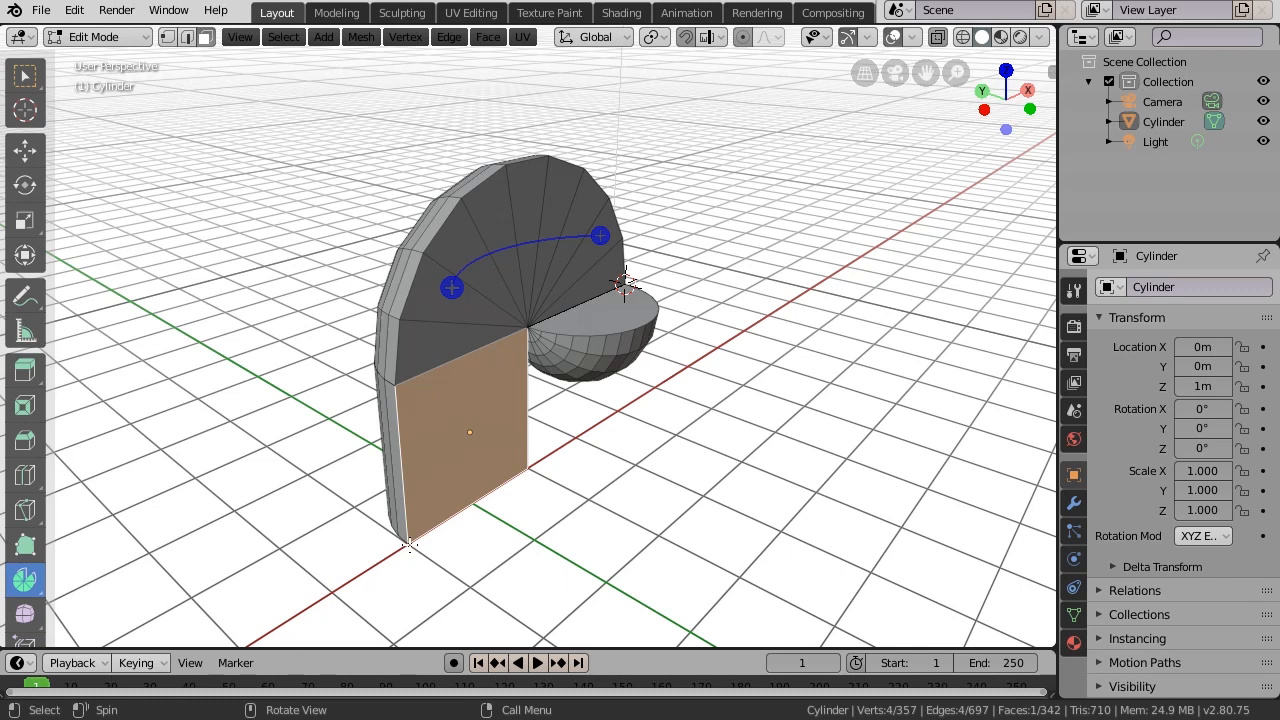
shift+right_click(409, 543)
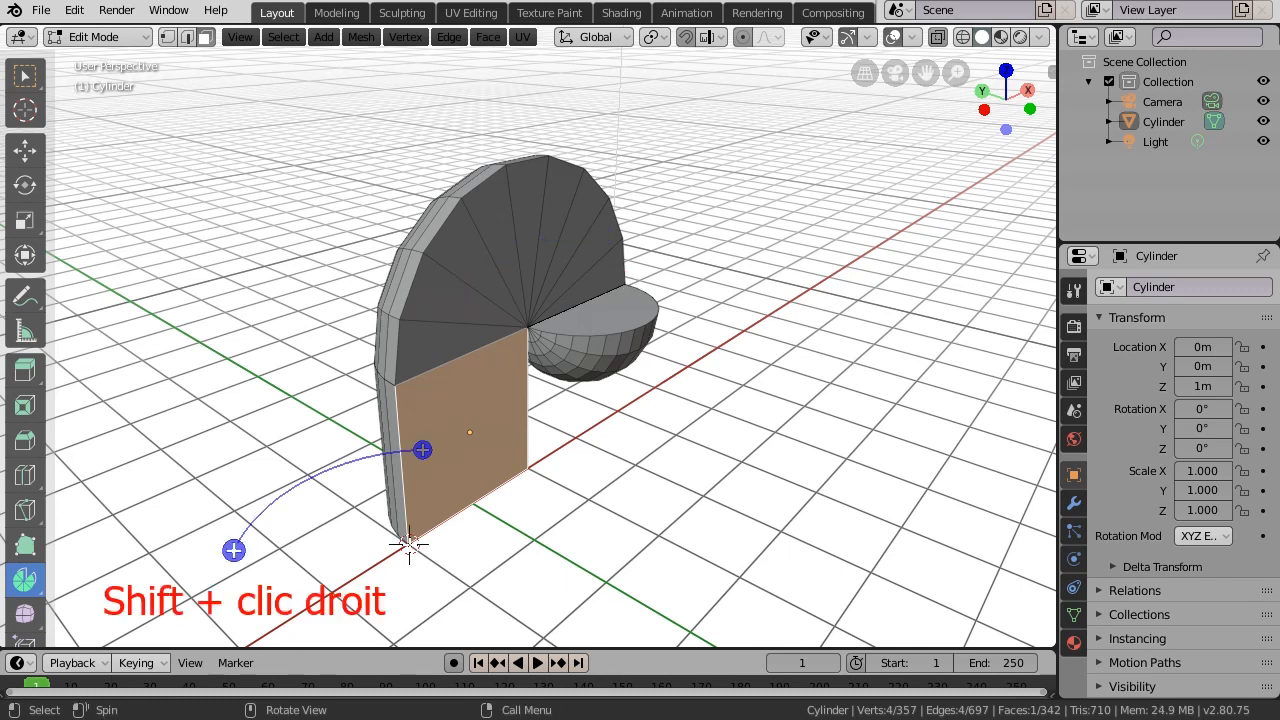
Snap the 3D cursor to the grid and spin the selected rectangular face about 193° around it on the global Z axis
key(shift+s)
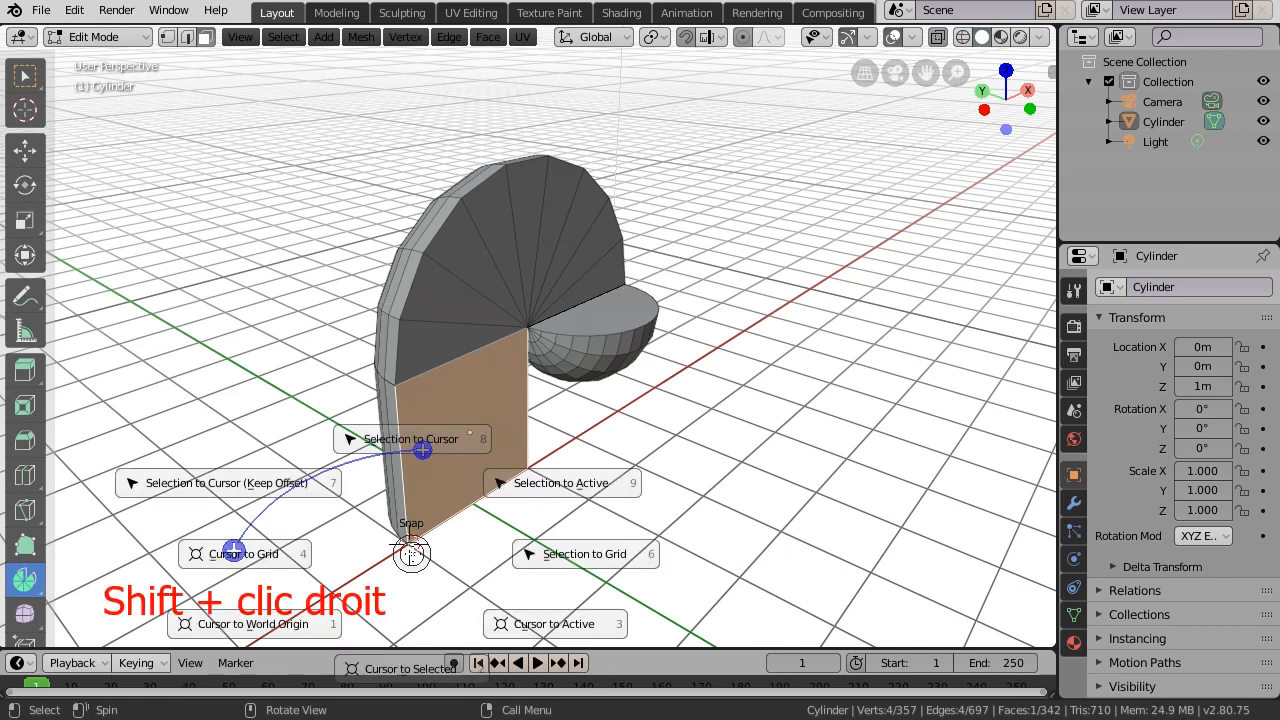
click(275, 553)
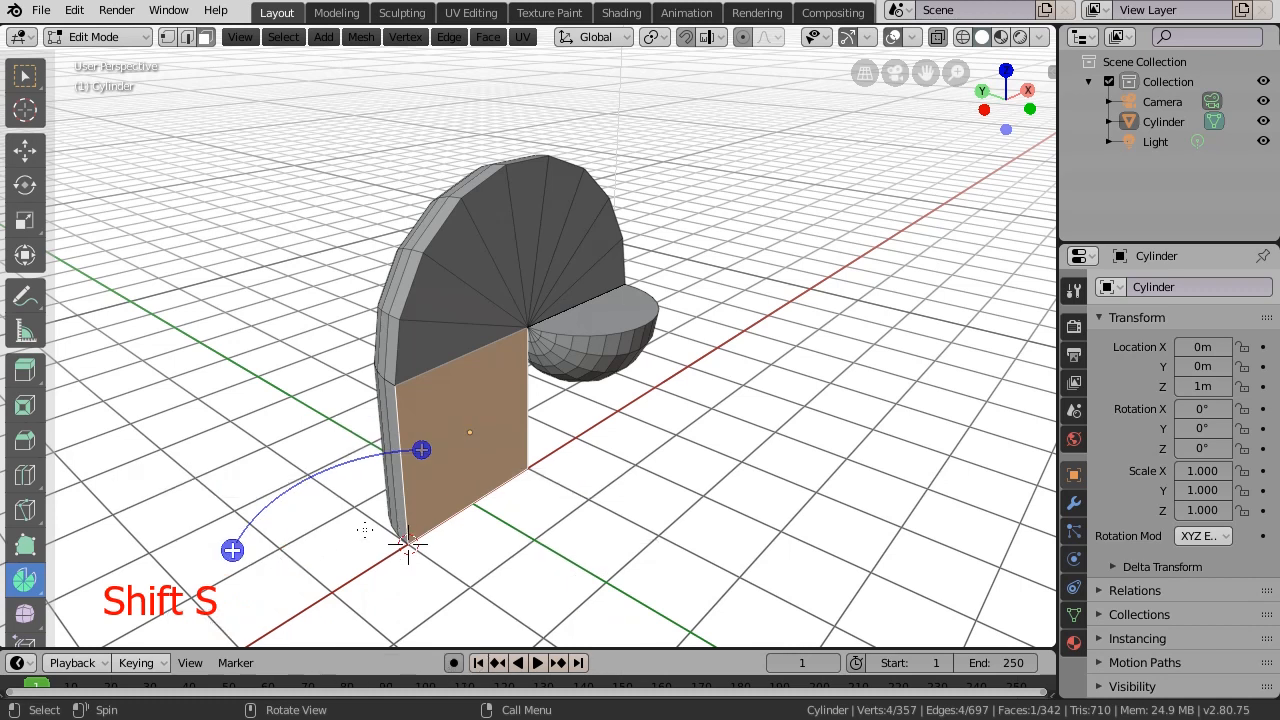
drag(421, 449, 405, 538)
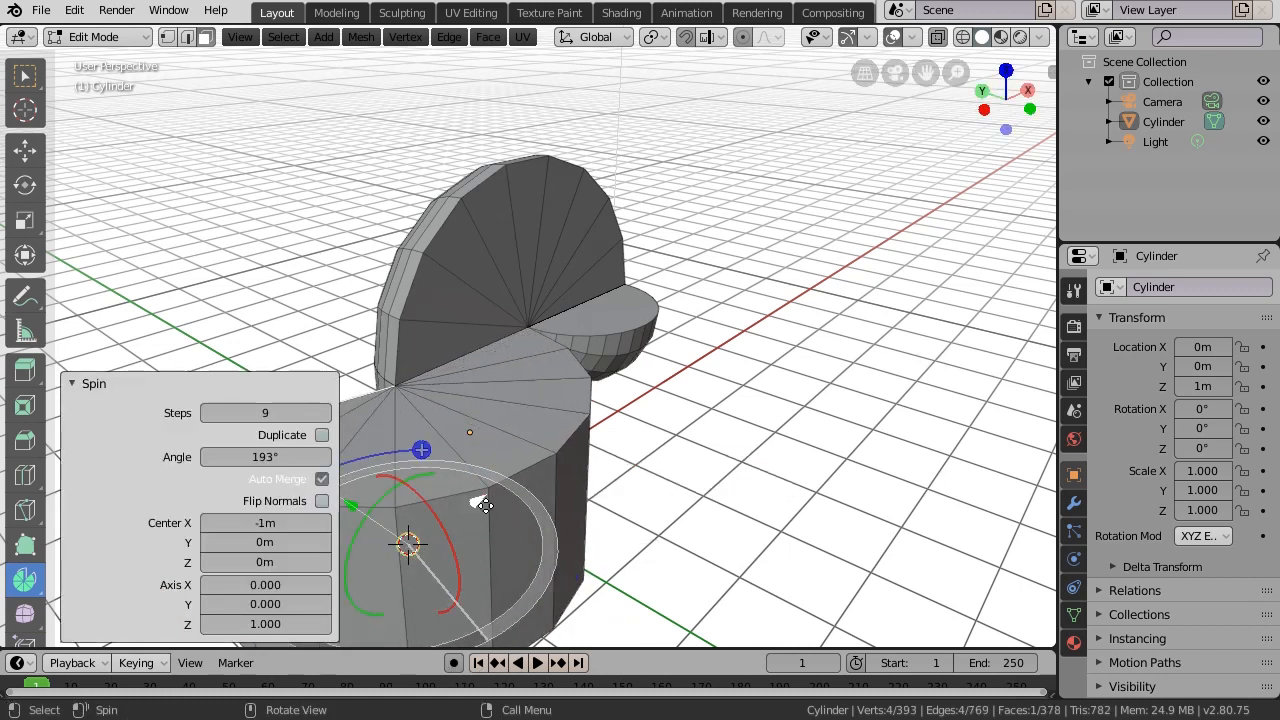
scroll(510, 527, down, 4)
middle_drag(510, 527, 590, 530)
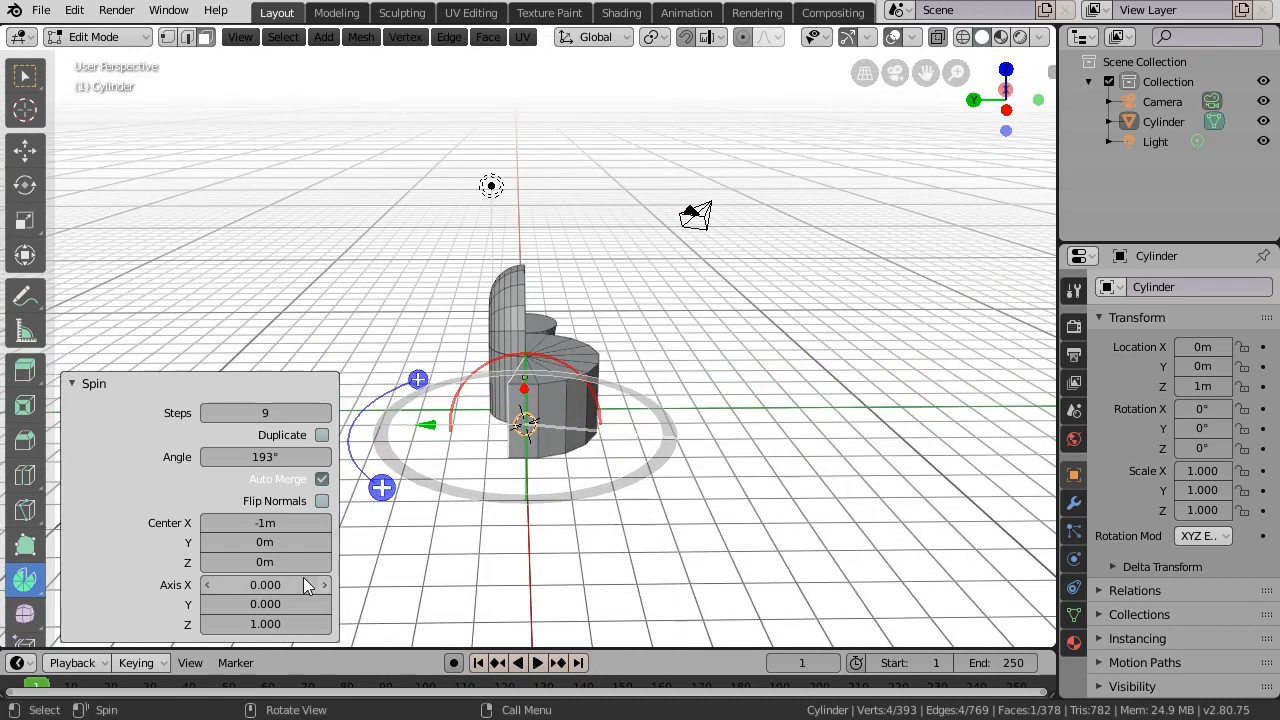
Set the spin angle to 90° and enable Duplicate to make separate copies of the face
click(280, 457)
text(90)
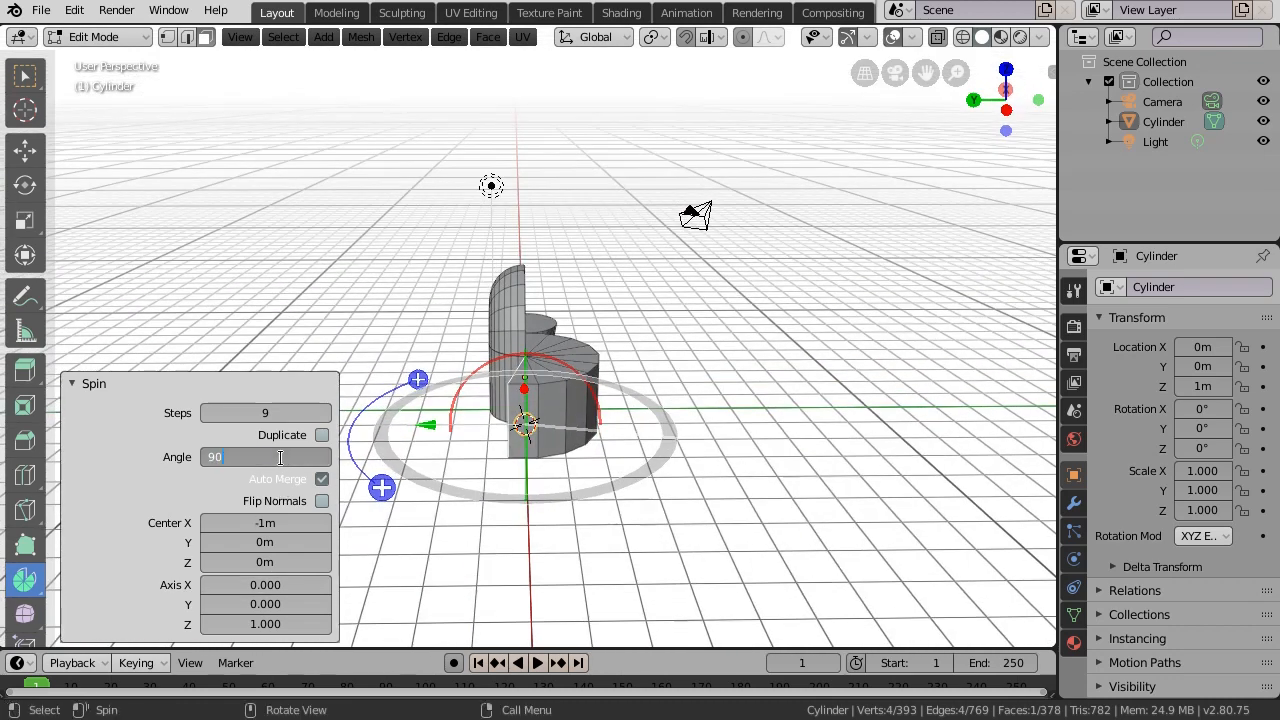
key(Return)
scroll(585, 362, up, 2)
middle_drag(585, 362, 715, 458)
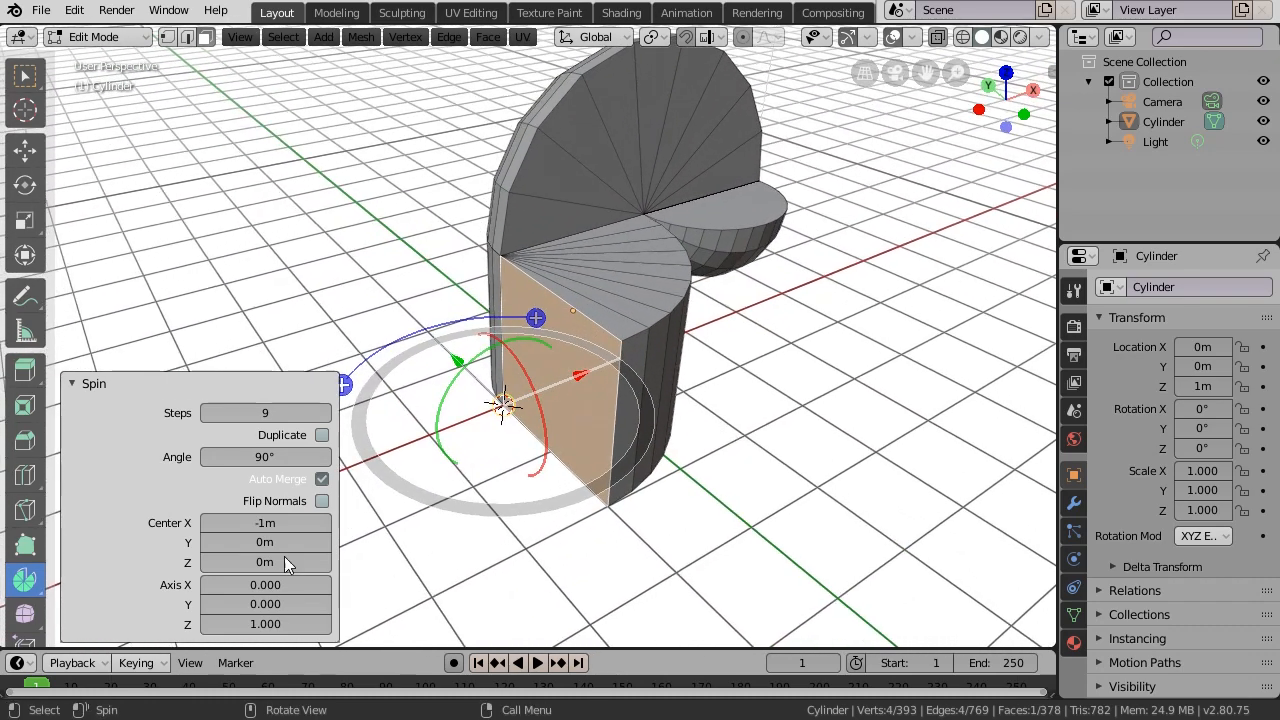
click(322, 436)
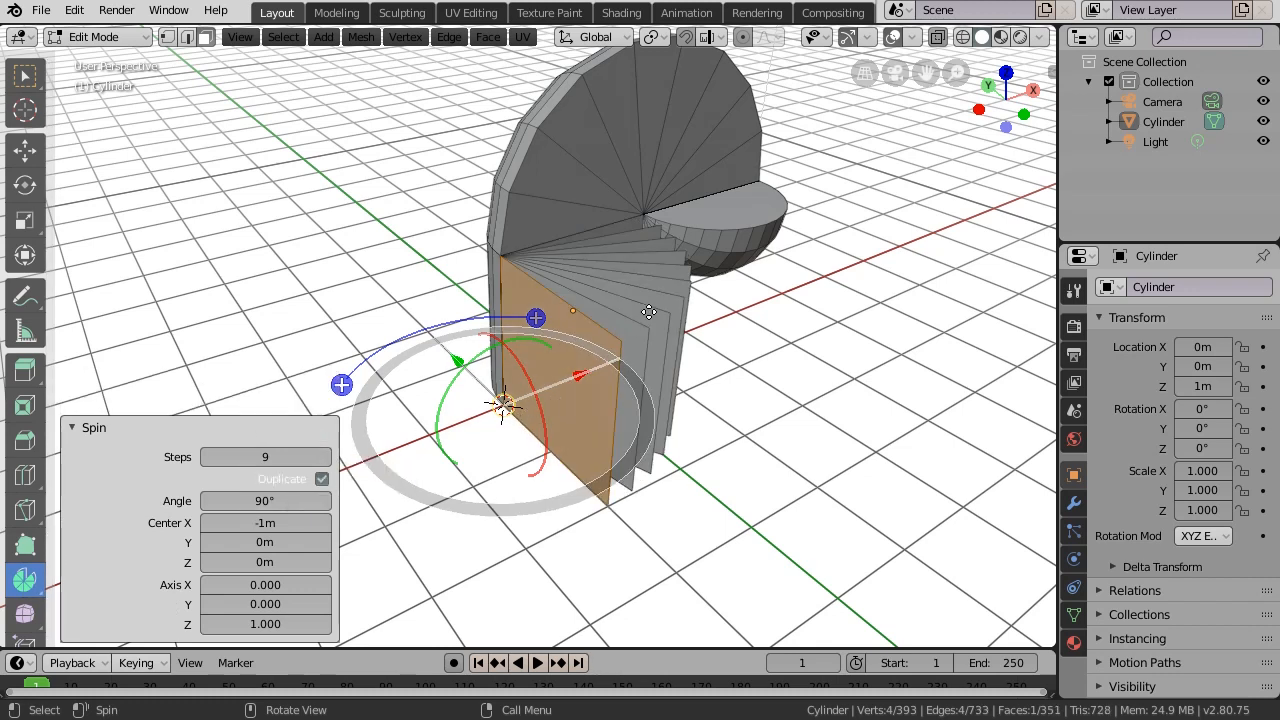
middle_drag(631, 516, 383, 514)
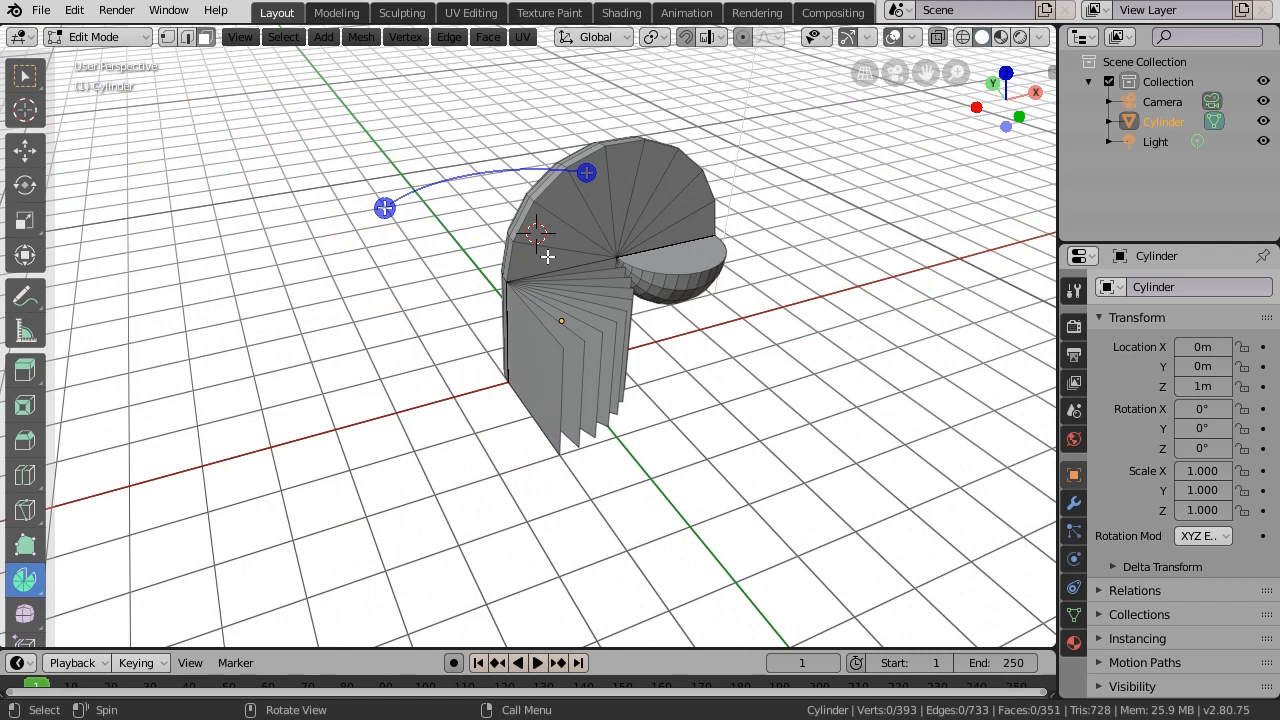
Separate the third face from the front of the fanned copies into its own object
click(597, 337)
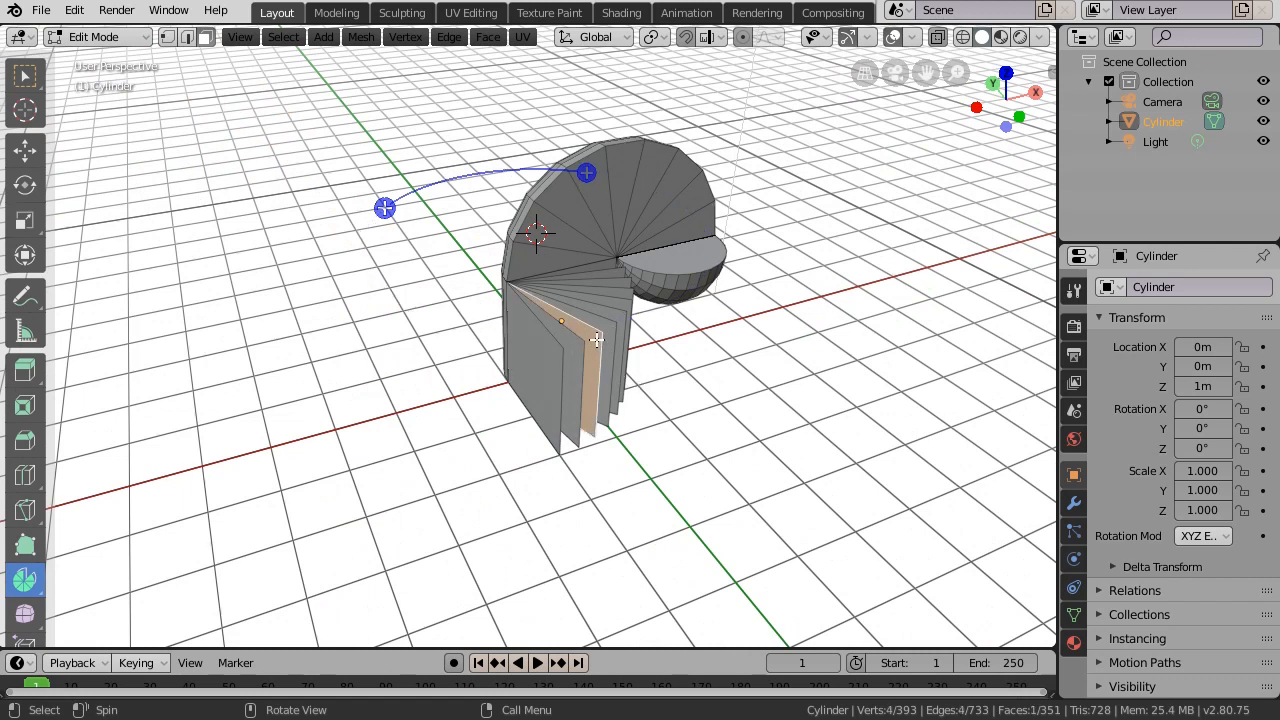
key(p)
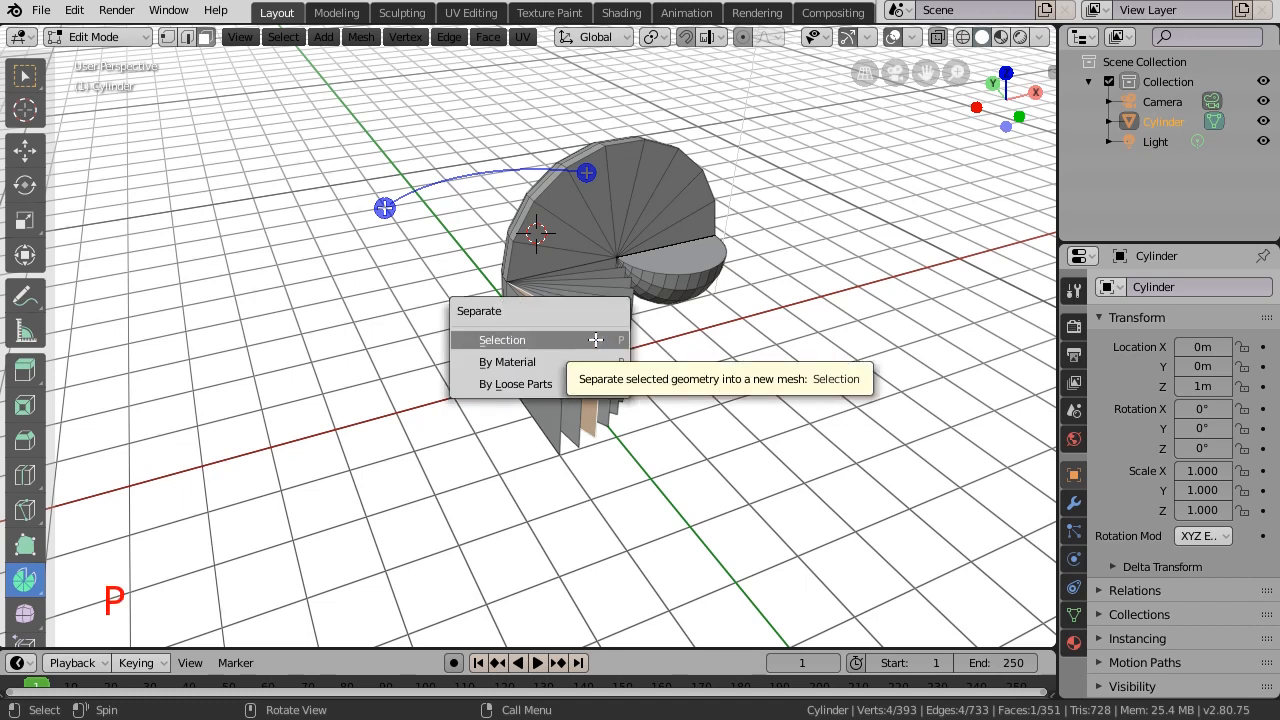
click(500, 341)
In Object Mode, move the separated face away from the fan by about -3.1 m in X, 1.33 m in Y and -0.1 m in Z
click(97, 38)
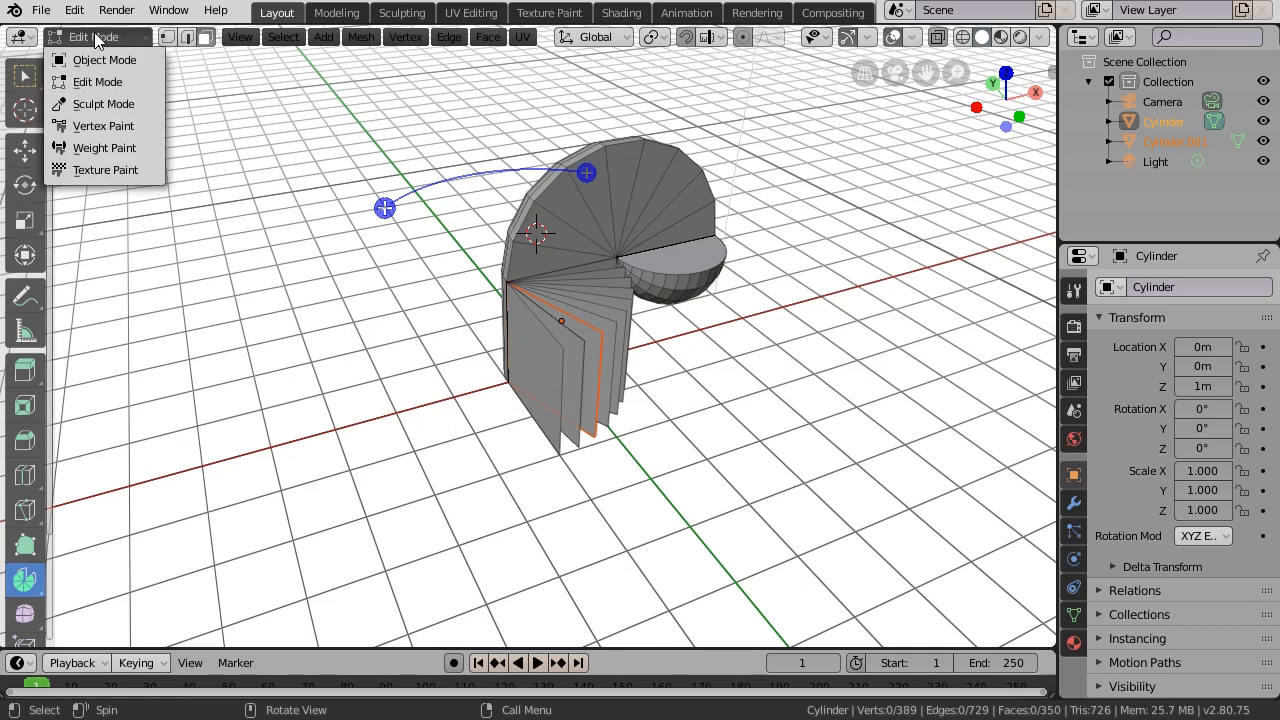
click(100, 60)
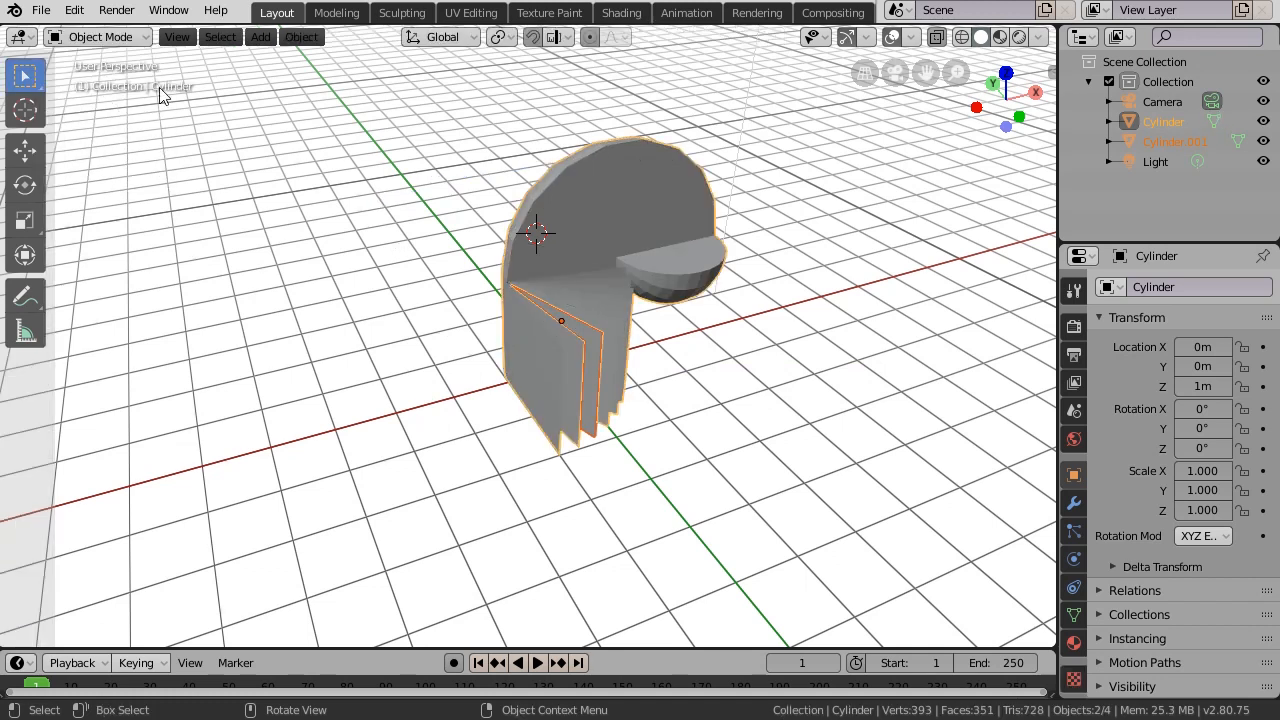
click(599, 344)
key(g)
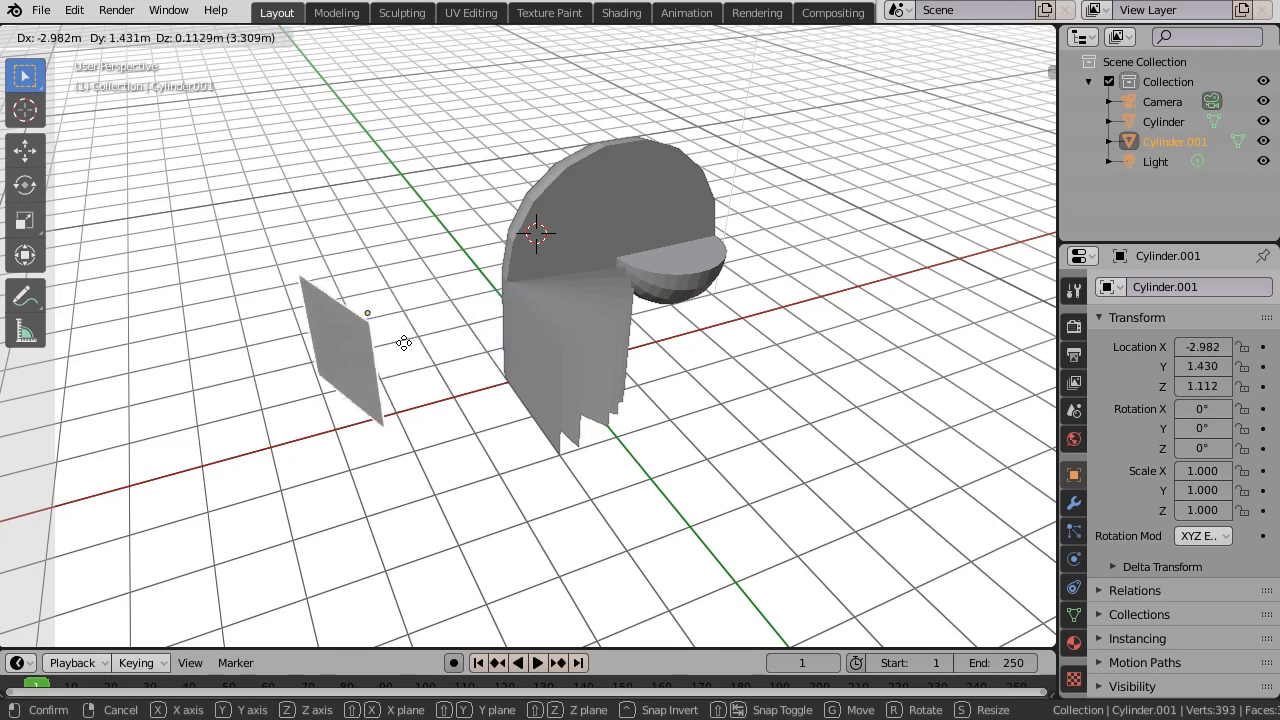
click(395, 342)
middle_drag(588, 484, 549, 509)
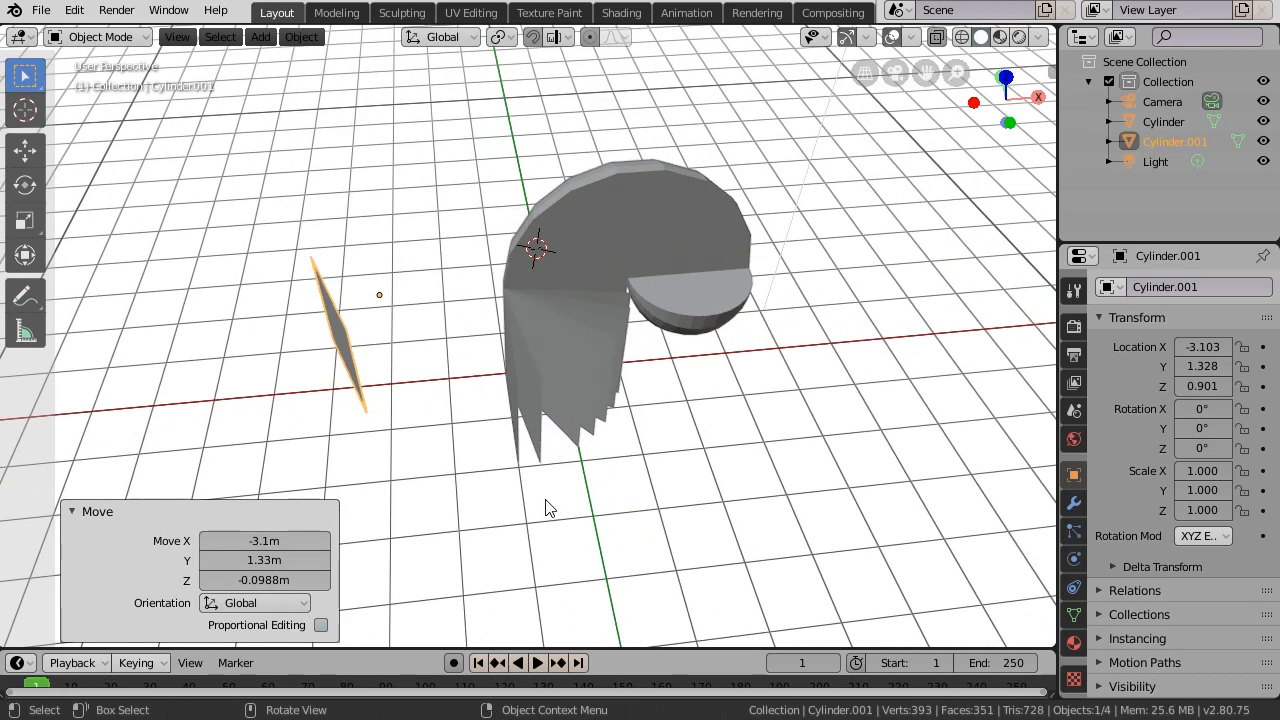